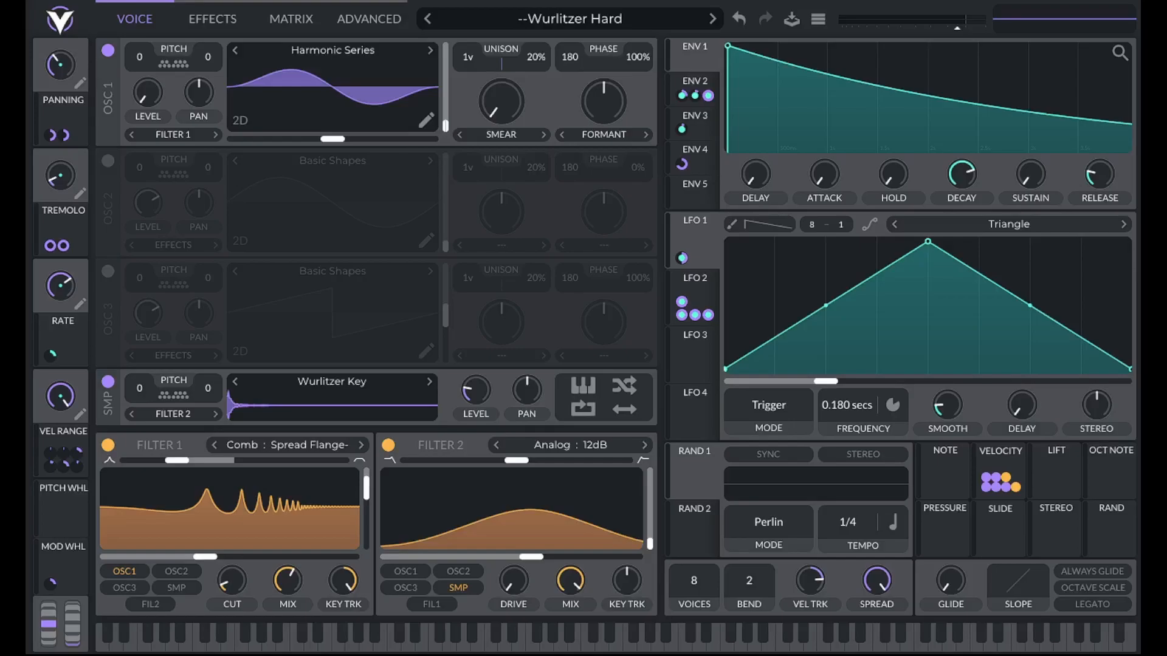
Turn on oscillator 3 with the triangle frame of Basic Shapes and set phase randomization of oscillators 1 and 3 to 0%
left_click(108, 274)
left_click_drag(446, 323, 451, 334)
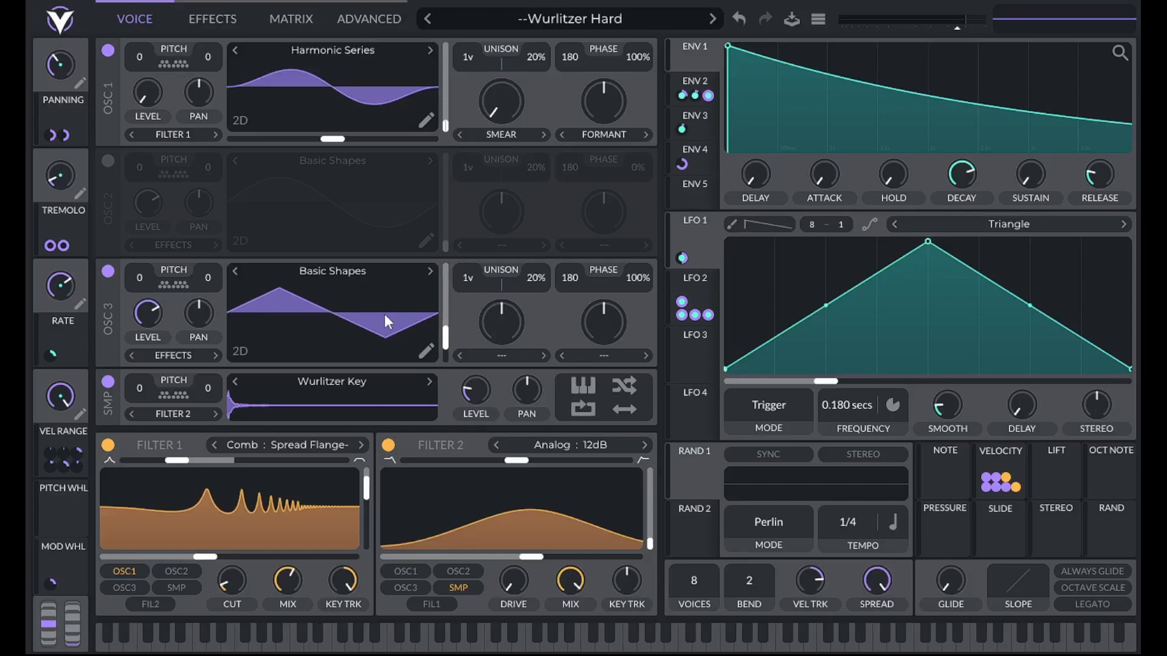
left_click_drag(634, 51, 643, 432)
Edit oscillator 3's wavetable, lowering the first harmonic to a small fraction in the triangle keyframe, and close the wavetable editor
left_click(426, 353)
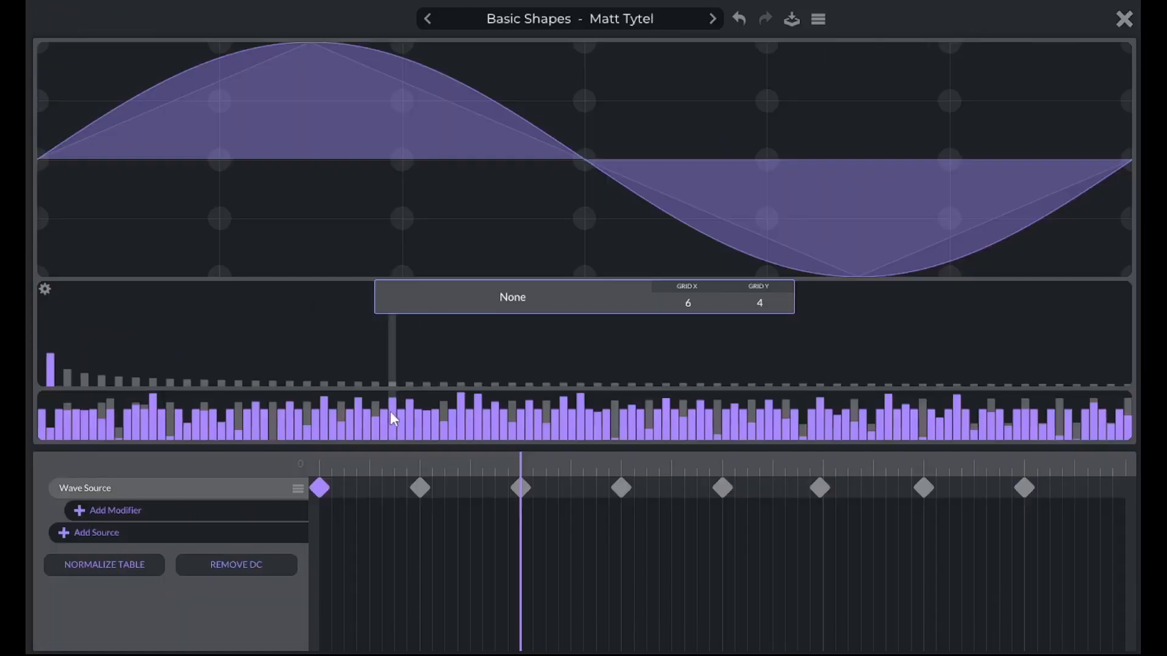
left_click(520, 488)
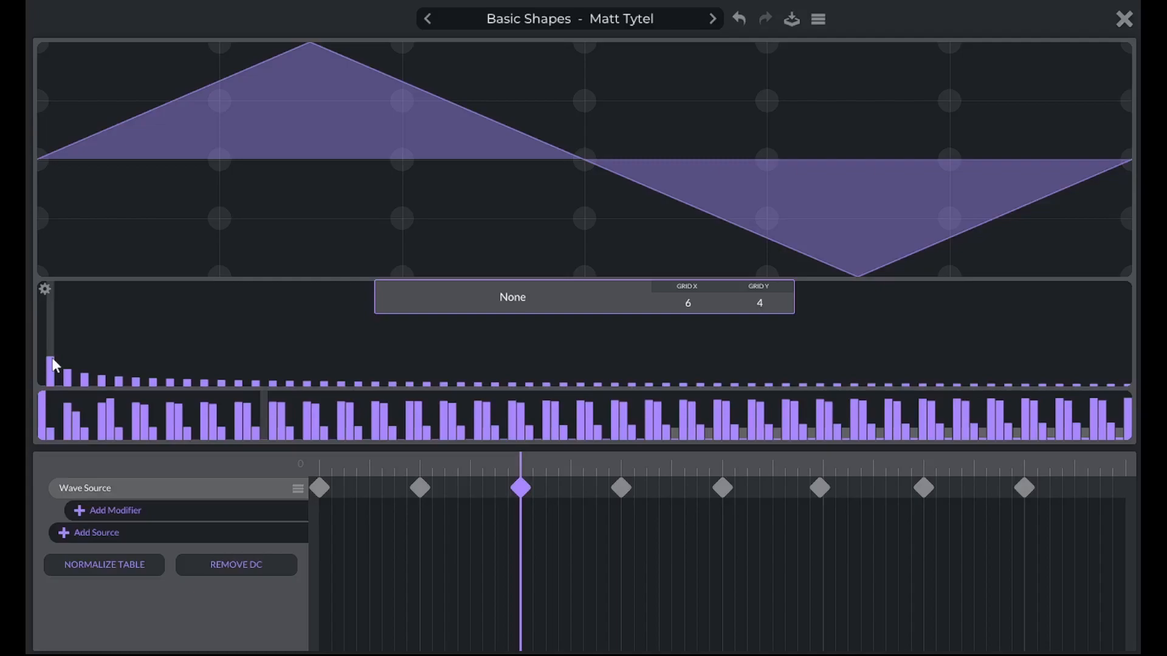
left_click_drag(54, 365, 55, 385)
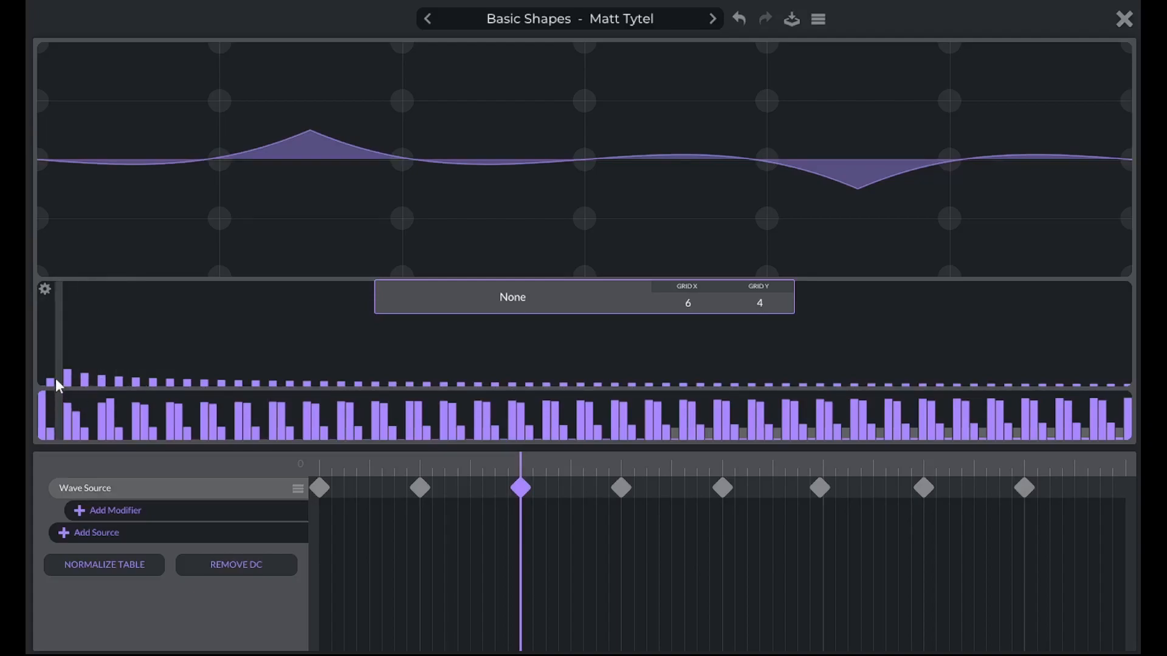
left_click(1125, 19)
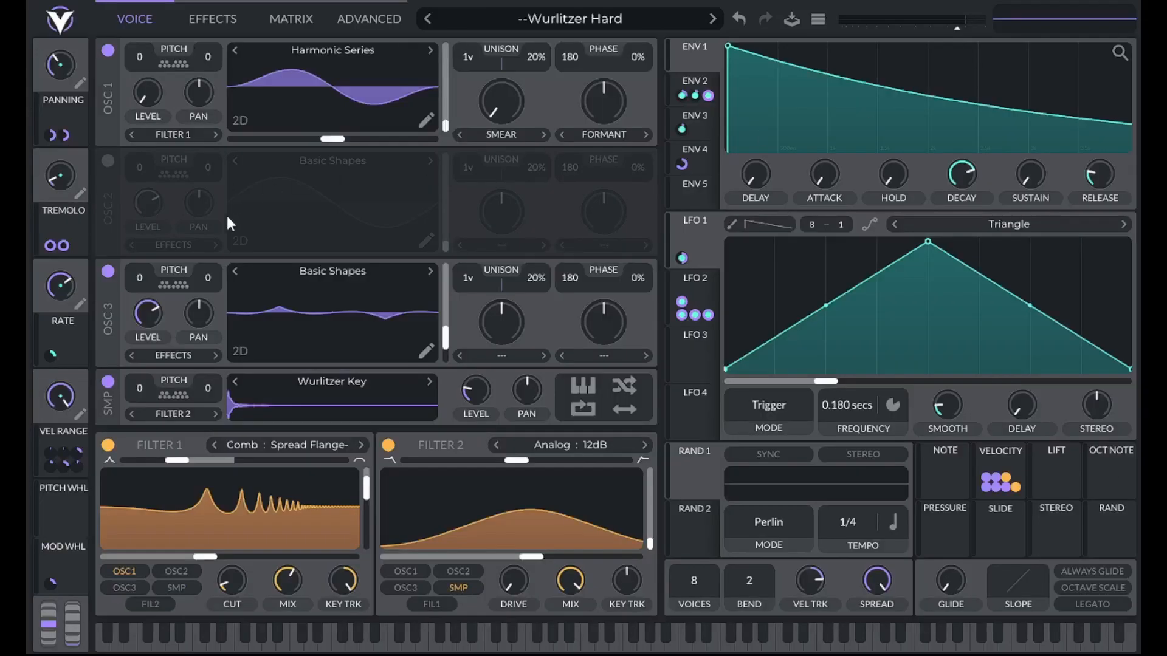
Raise the level of oscillator 3
right_click(148, 313)
left_click(170, 342)
type(".18")
key("Return")
Assign envelope 3 to oscillator 3's level with a modulation amount of 0.15
left_click(698, 122)
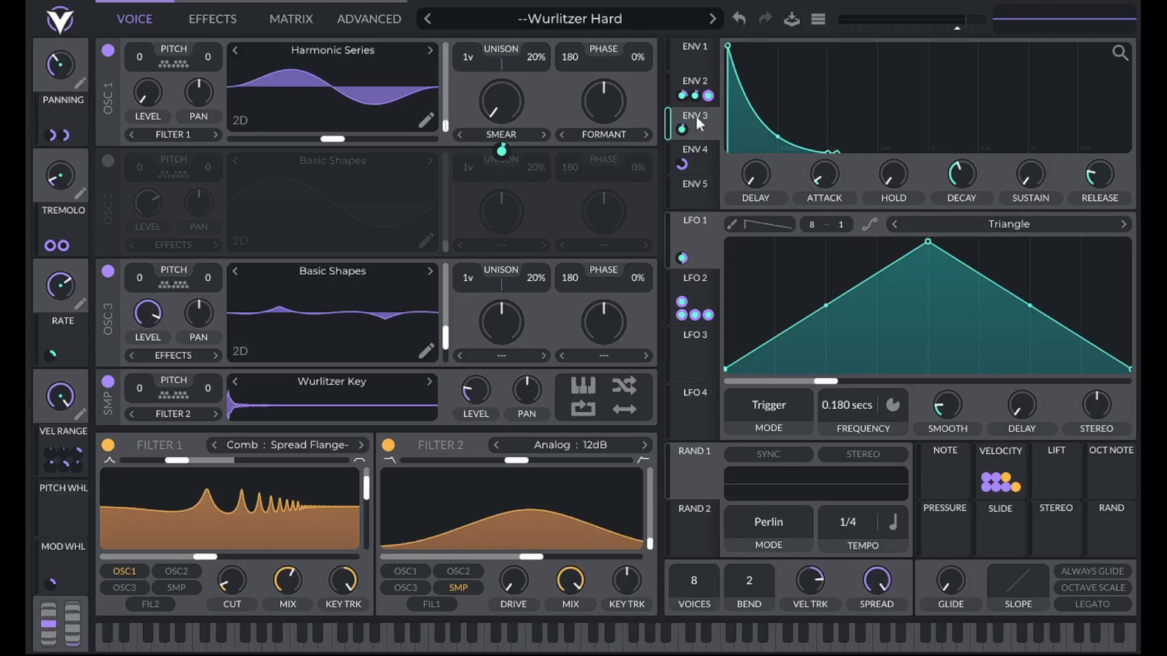
left_click_drag(693, 129, 148, 313)
right_click(696, 129)
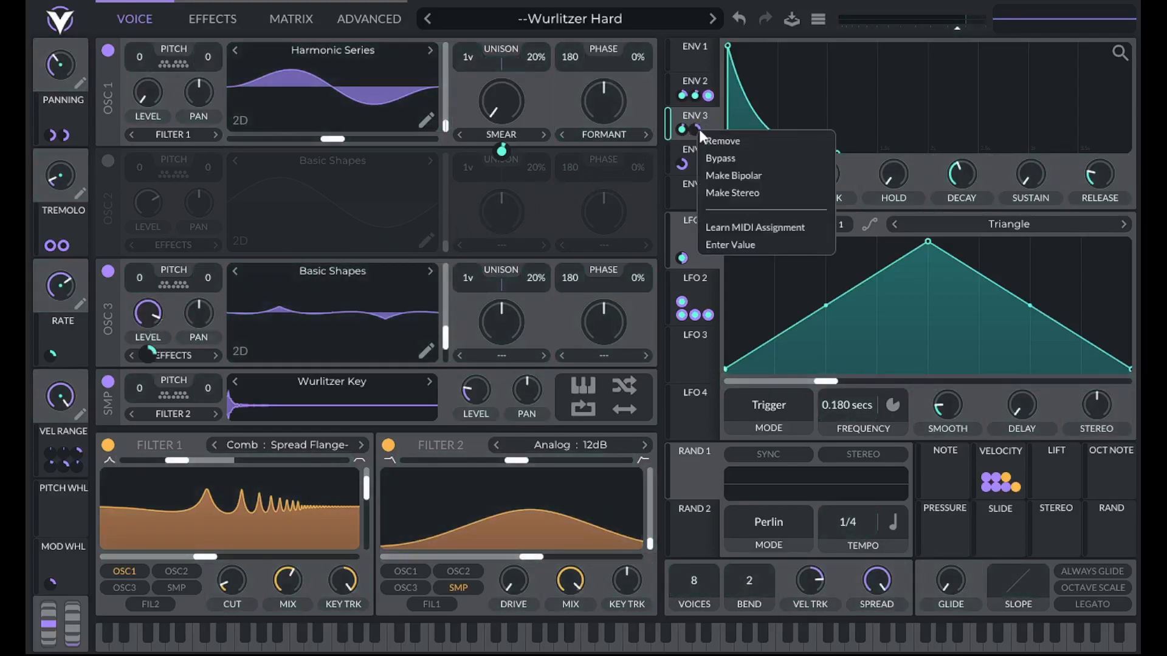
left_click(745, 245)
type(".15")
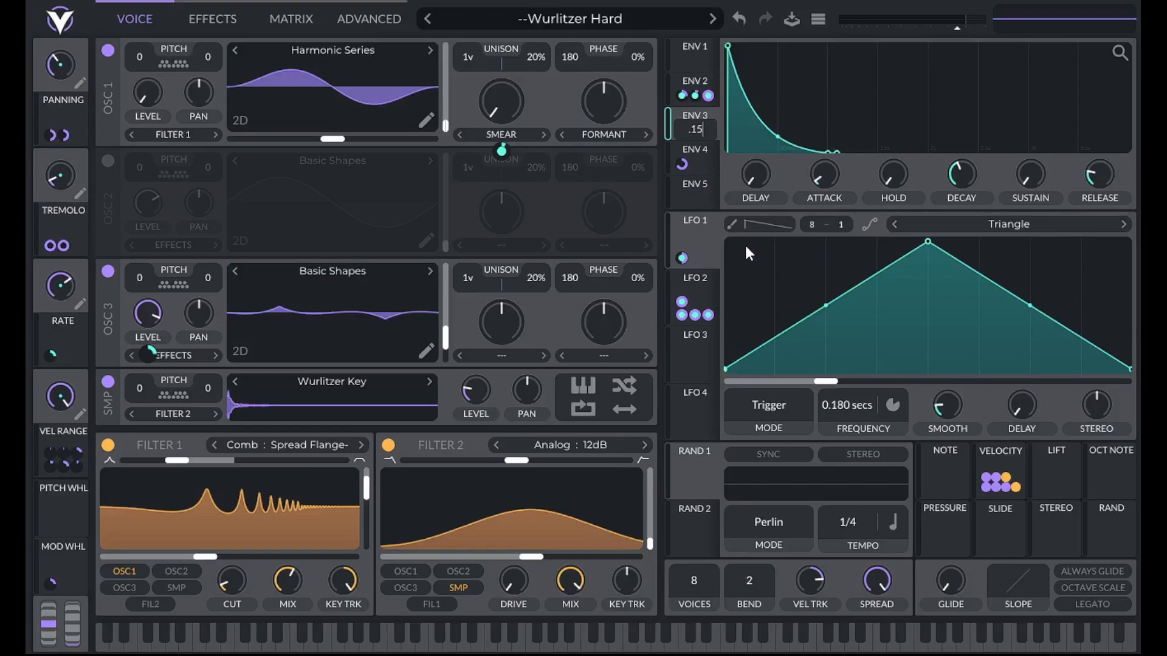
key("Return")
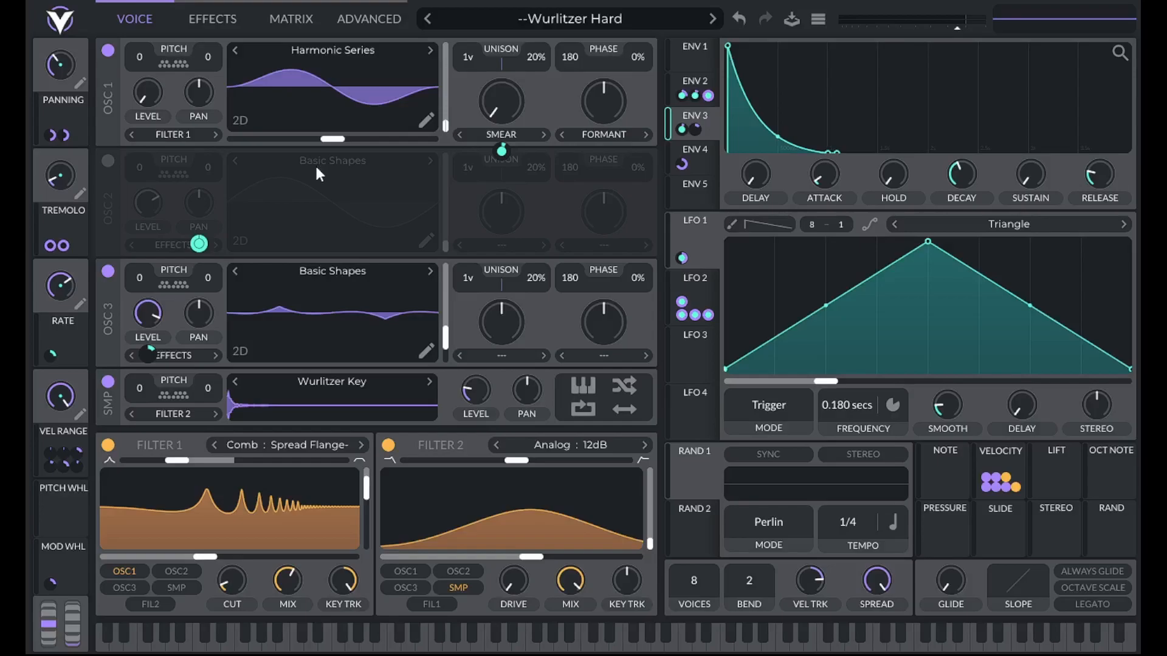
Turn off the sampler and move filter 2's blend fully to low-pass
left_click(108, 381)
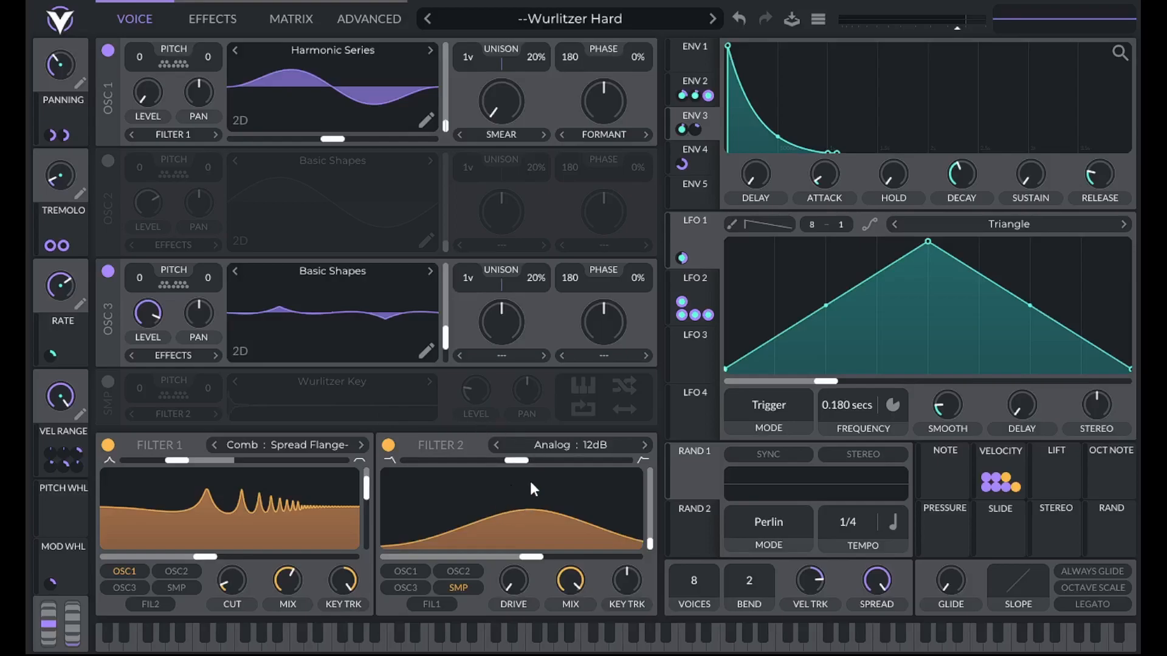
left_click_drag(517, 460, 340, 458)
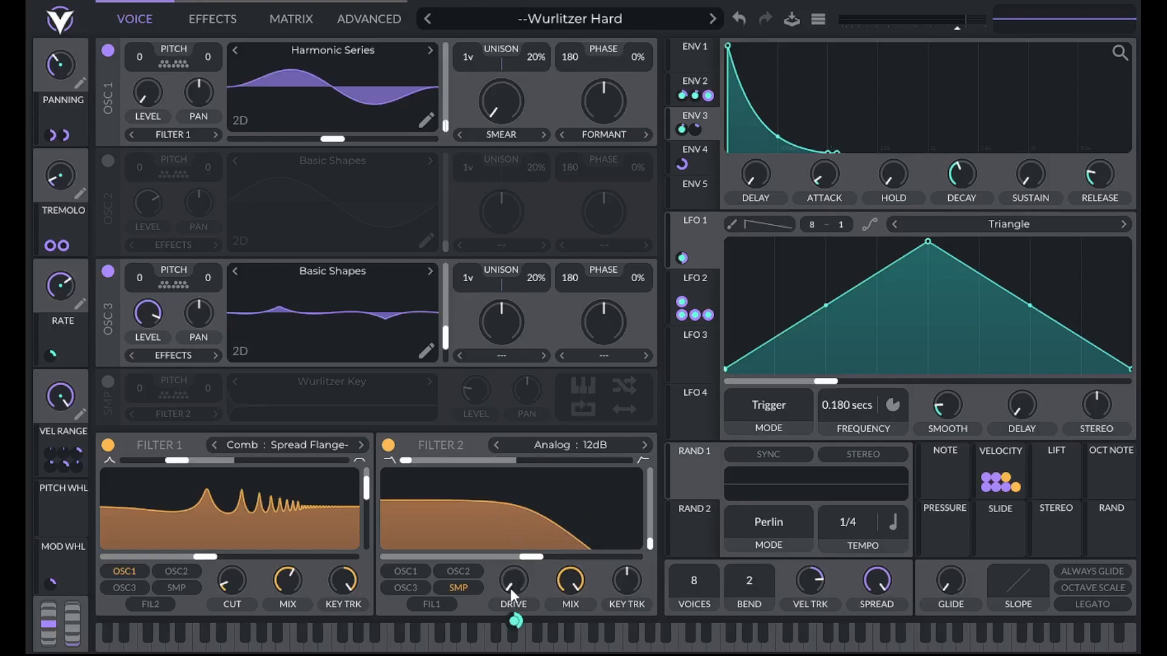
Remove the velocity modulation from filter 2's drive and feed the filter from oscillator 3 and filter 1 instead of the sampler
right_click(521, 621)
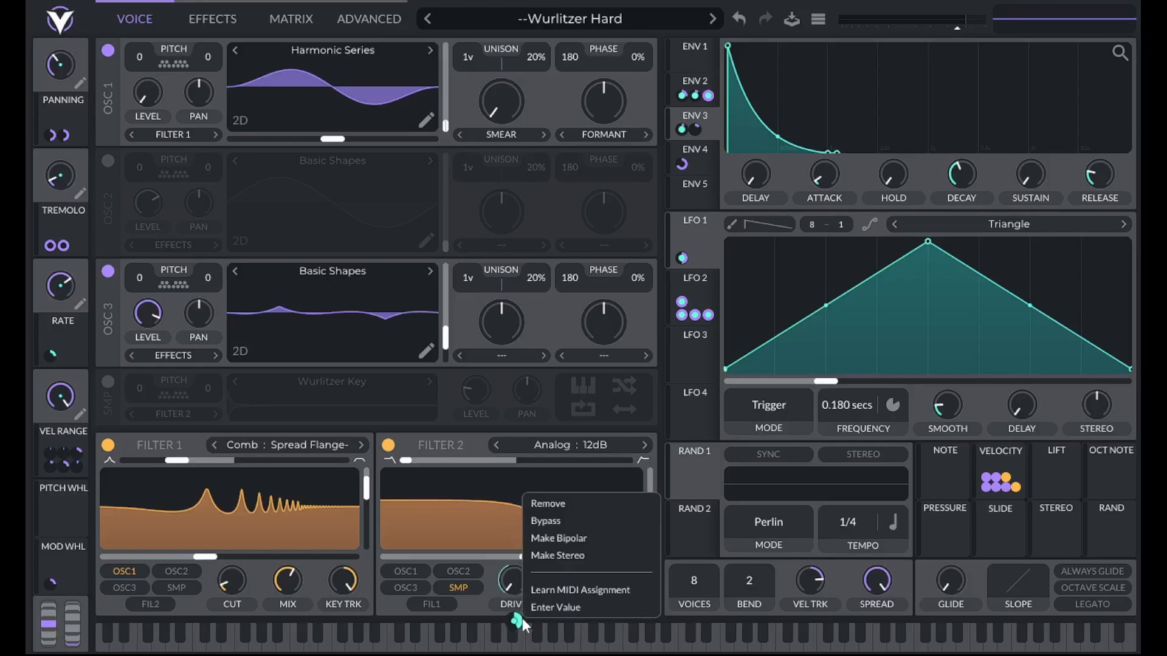
left_click(548, 509)
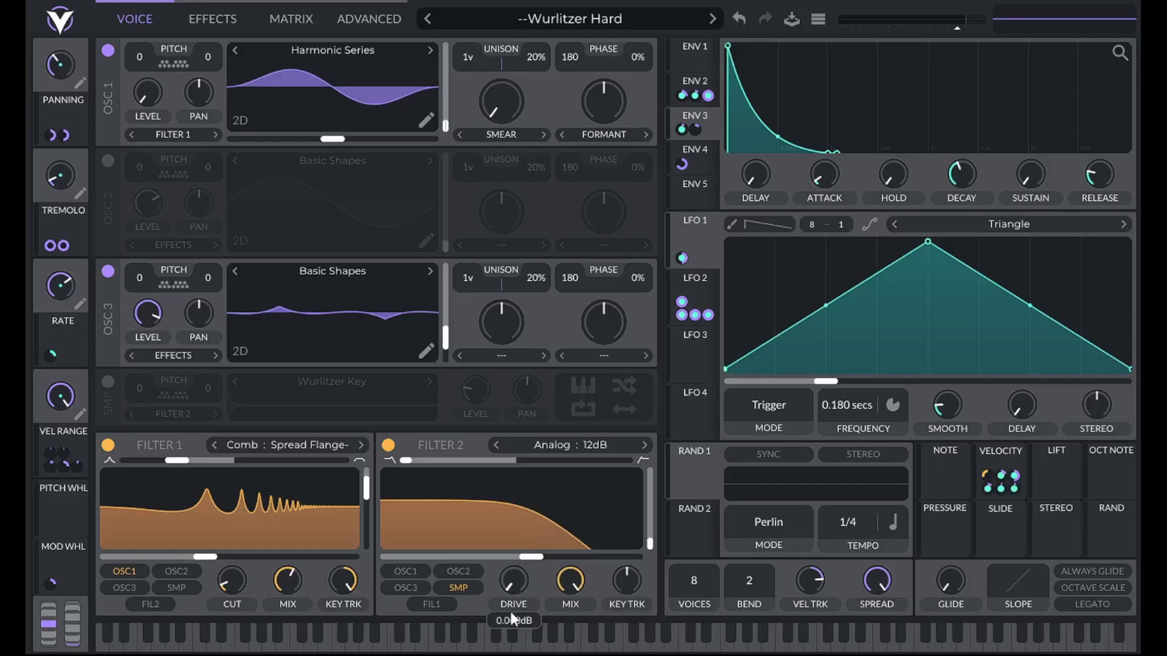
left_click(458, 588)
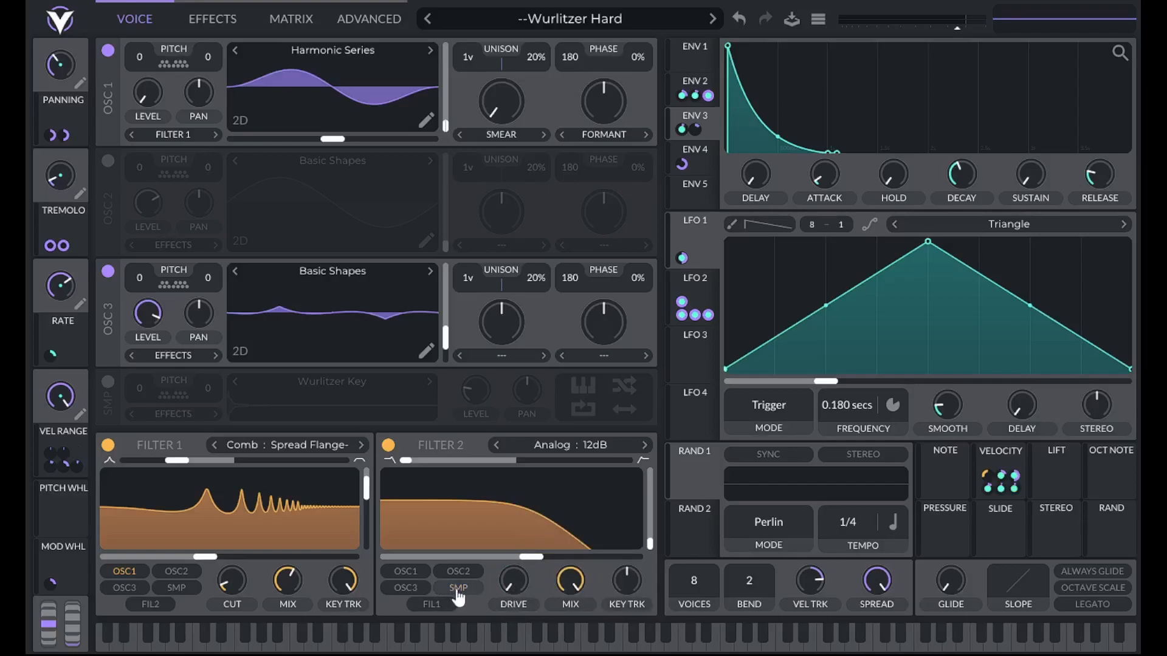
left_click(430, 606)
left_click(411, 590)
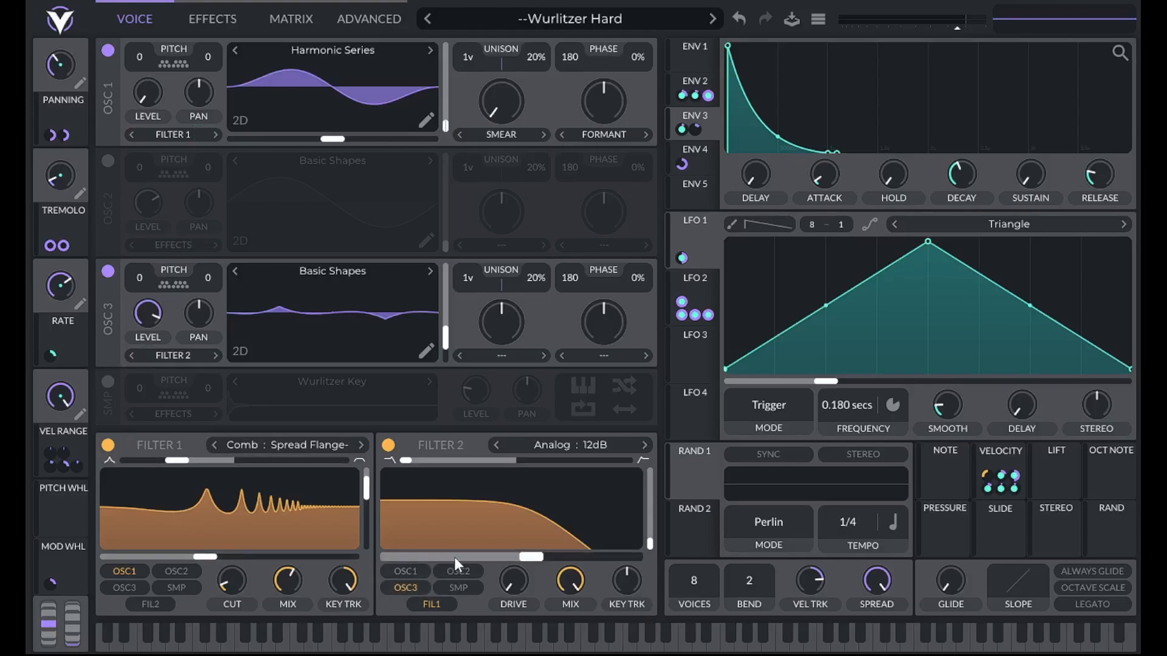
Set filter 2's cutoff to 25 and raise its key tracking slightly above the centre value
right_click(541, 560)
left_click(544, 582)
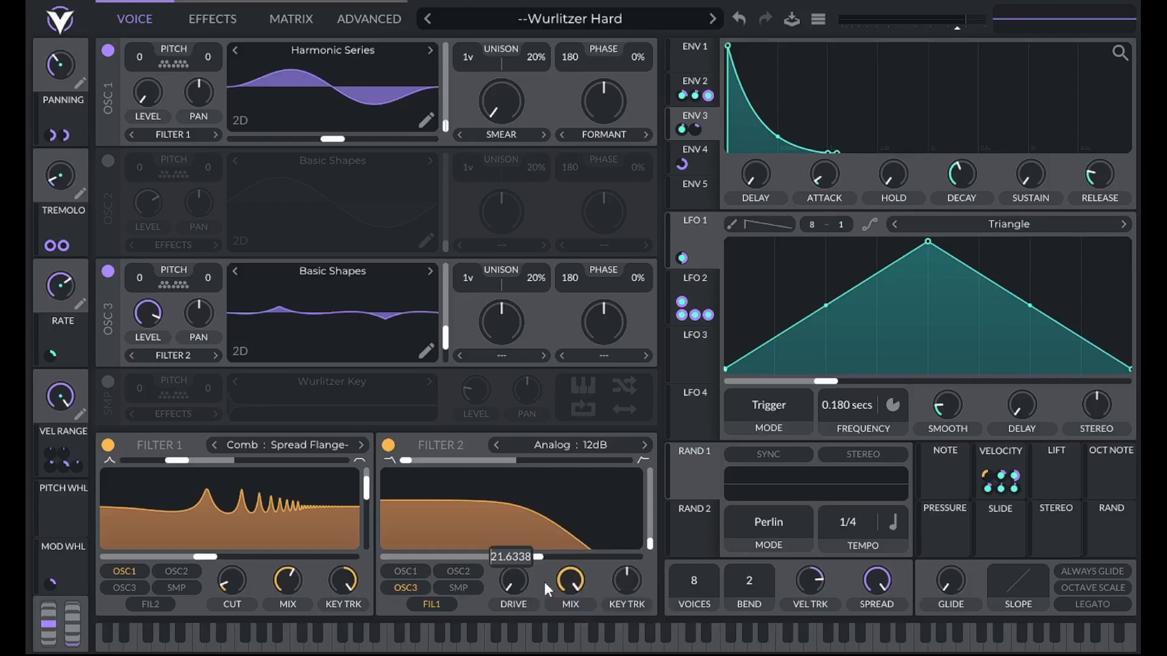
type("25")
key("Return")
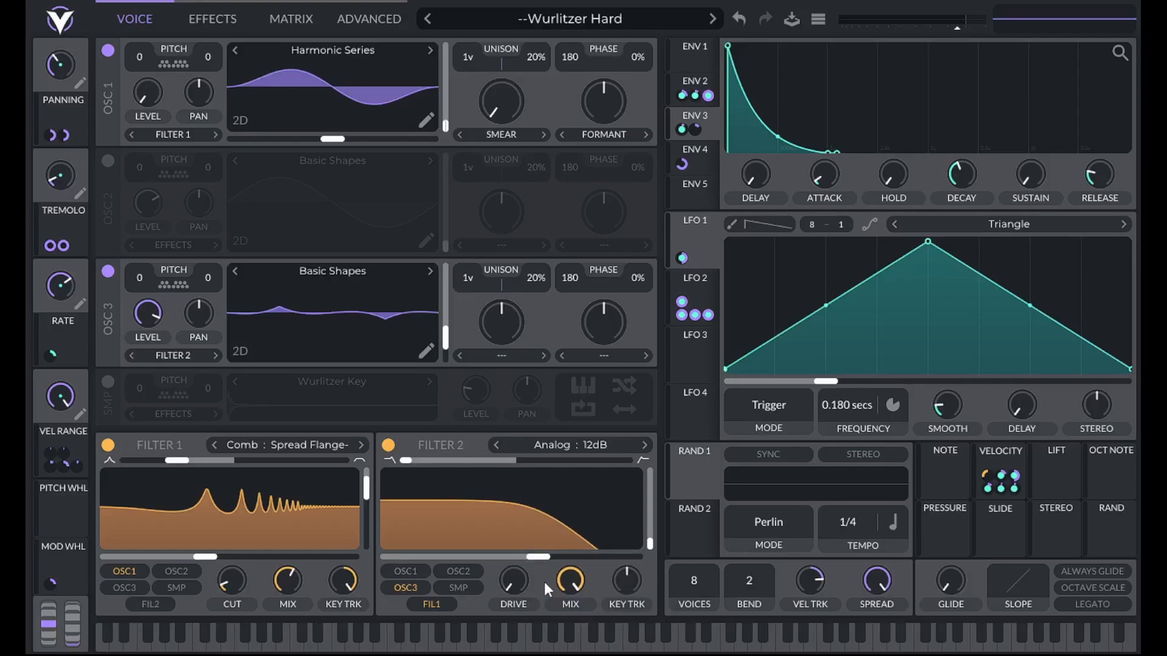
right_click(629, 575)
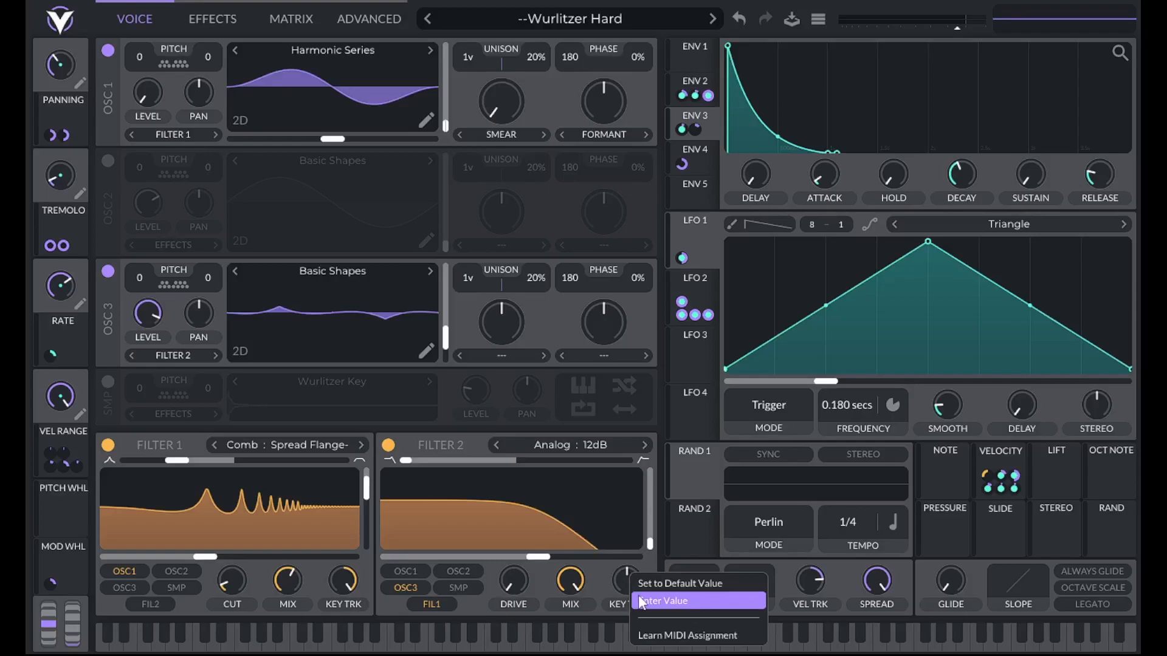
left_click(638, 595)
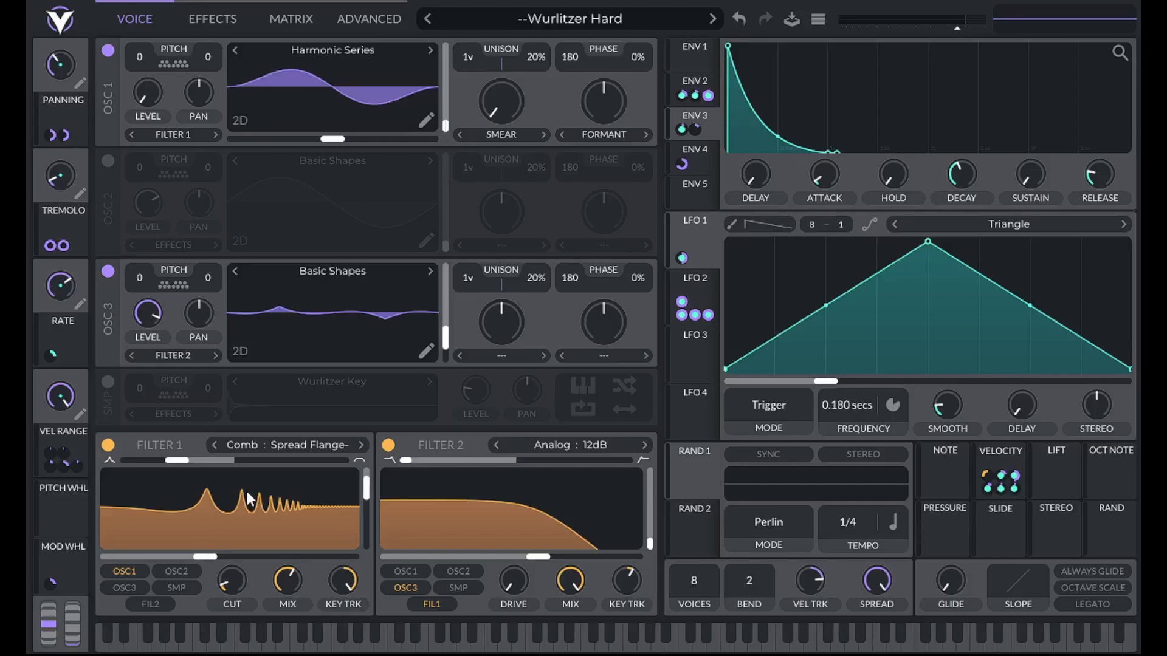
Set filter 1's cut to 12 and remove the velocity modulation from its mix
right_click(231, 582)
left_click(243, 604)
key("BackSpace")
type("12")
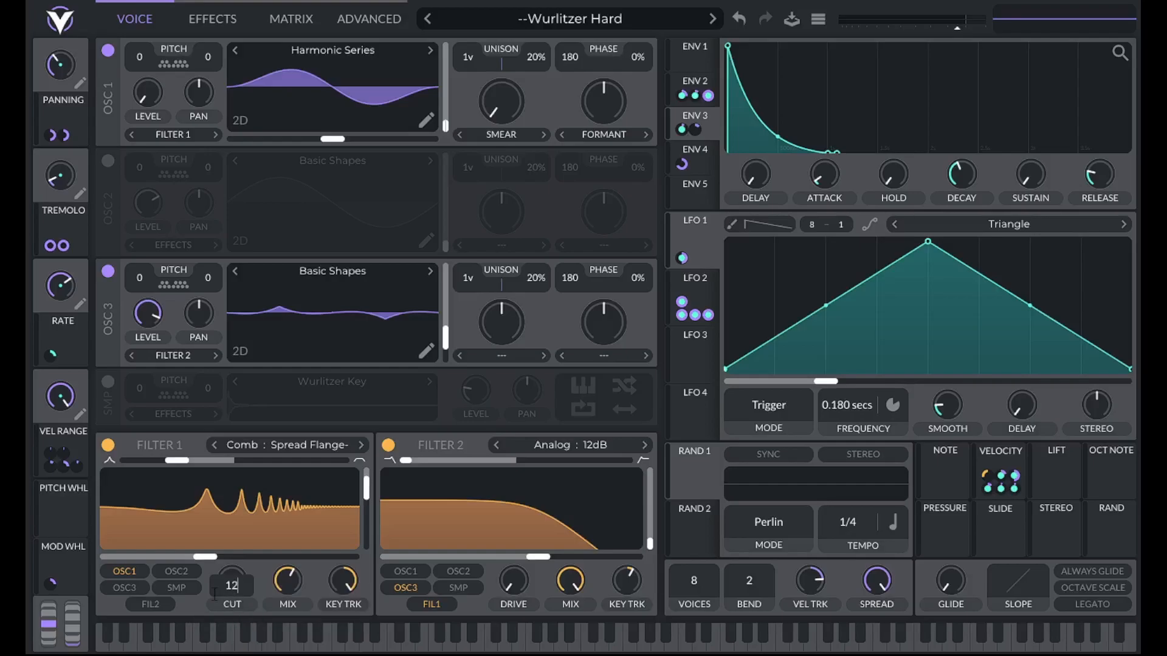
key("Return")
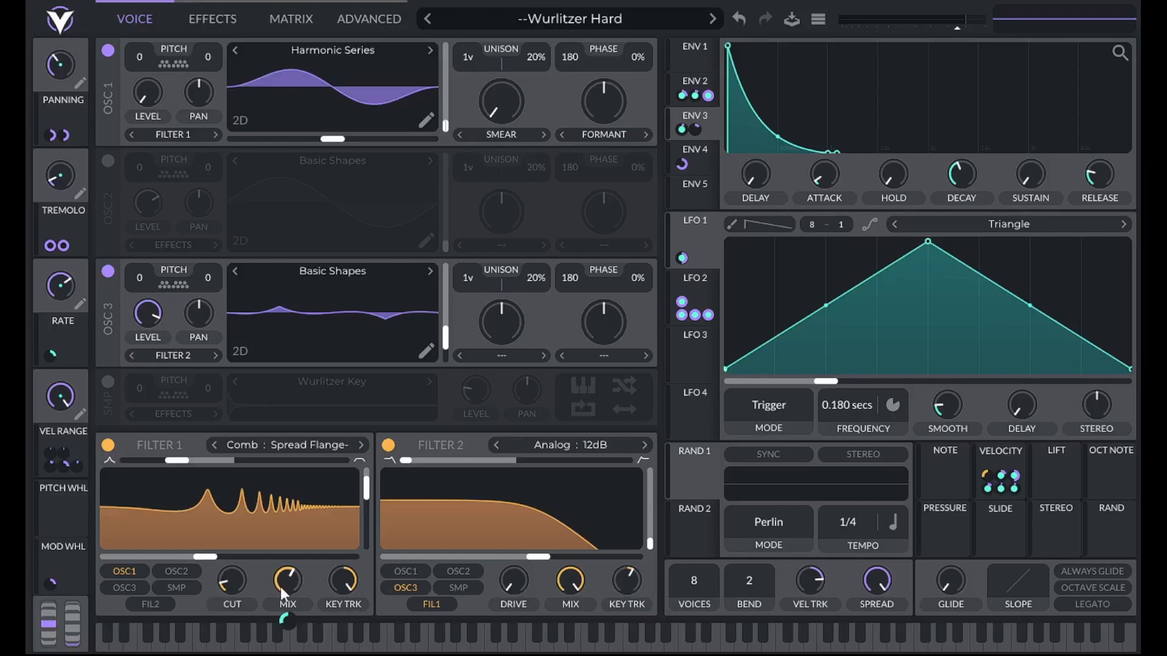
mouse_move(286, 622)
right_click(289, 618)
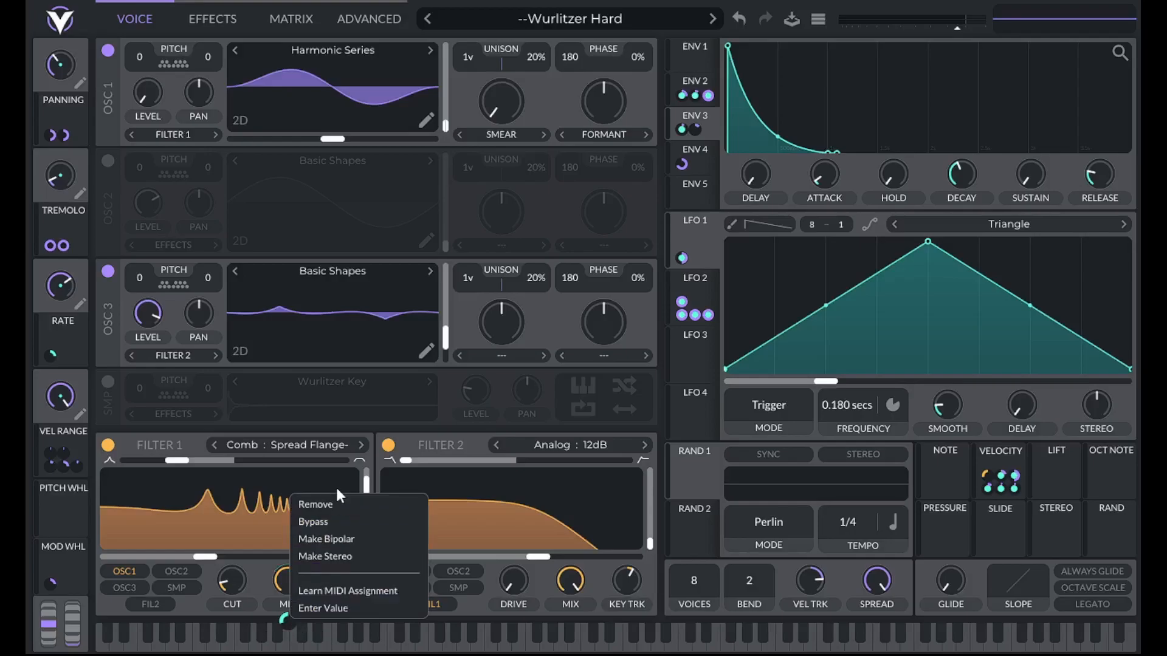
left_click(333, 504)
mouse_move(289, 582)
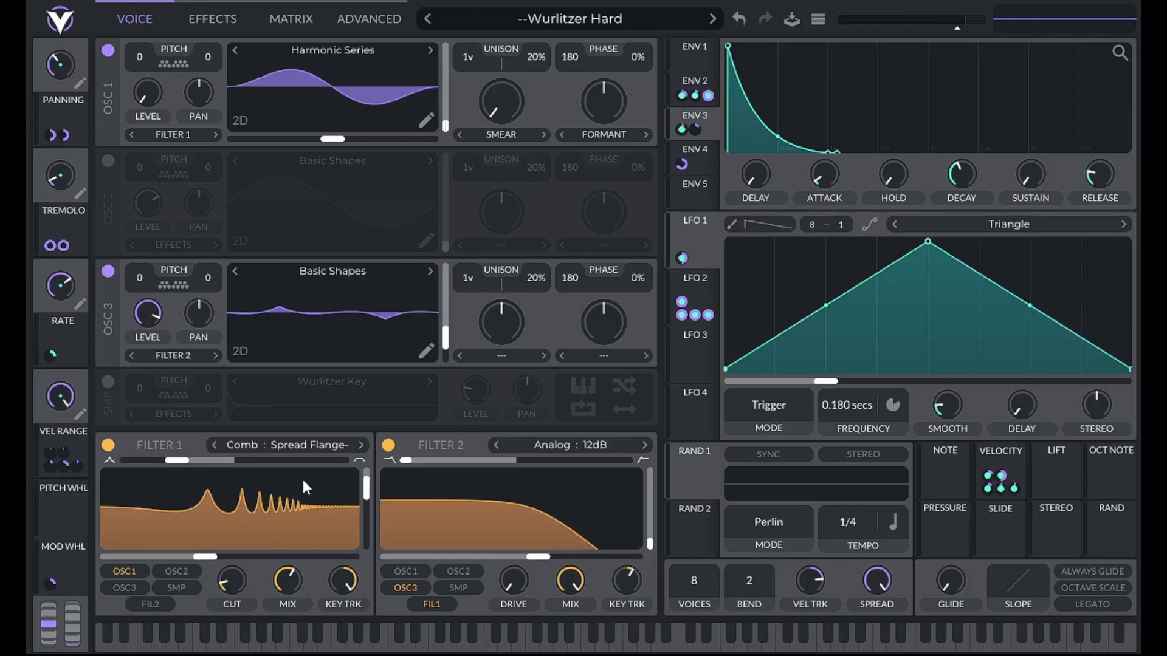
Set the envelope 3 modulation amount on oscillator 1's smear to 0.12
mouse_move(500, 99)
mouse_move(498, 148)
right_click(497, 147)
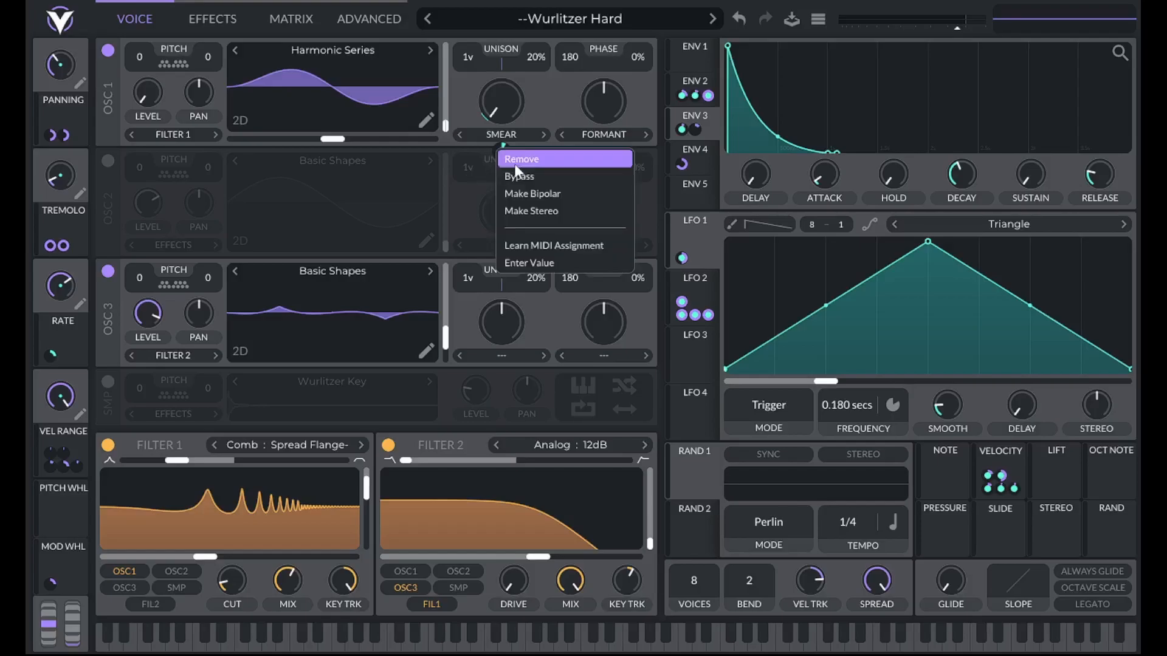
left_click(541, 258)
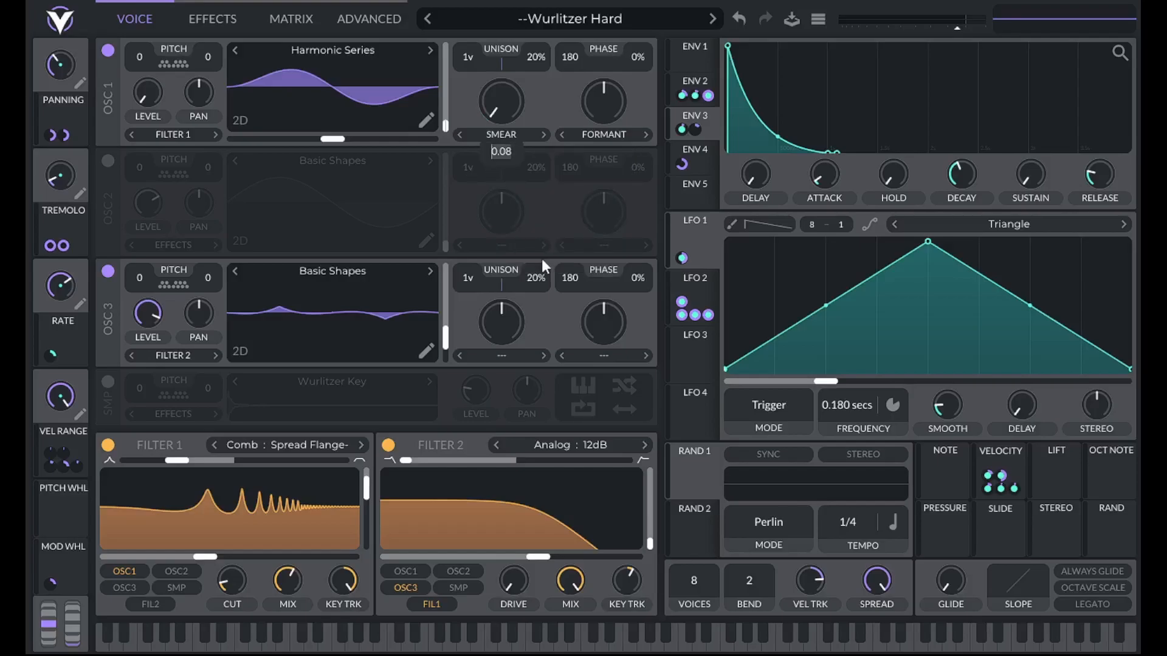
type(".12")
key("Return")
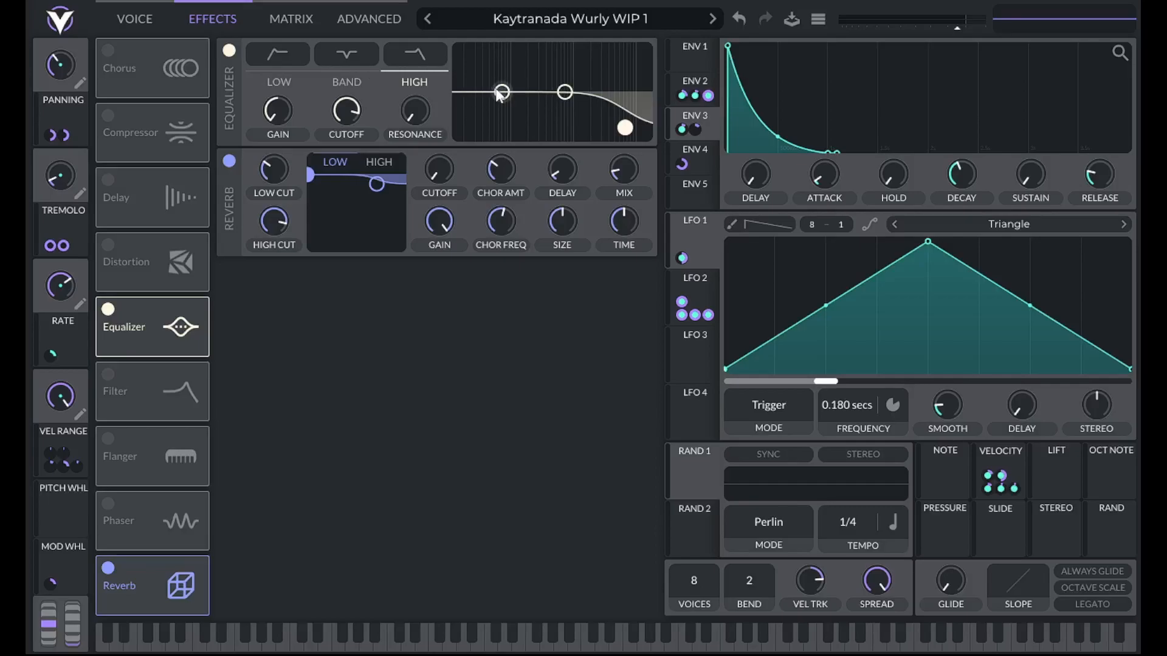
Cut the lows with the equalizer's low shelf band and fine-tune the band's gain
left_click_drag(502, 92, 513, 154)
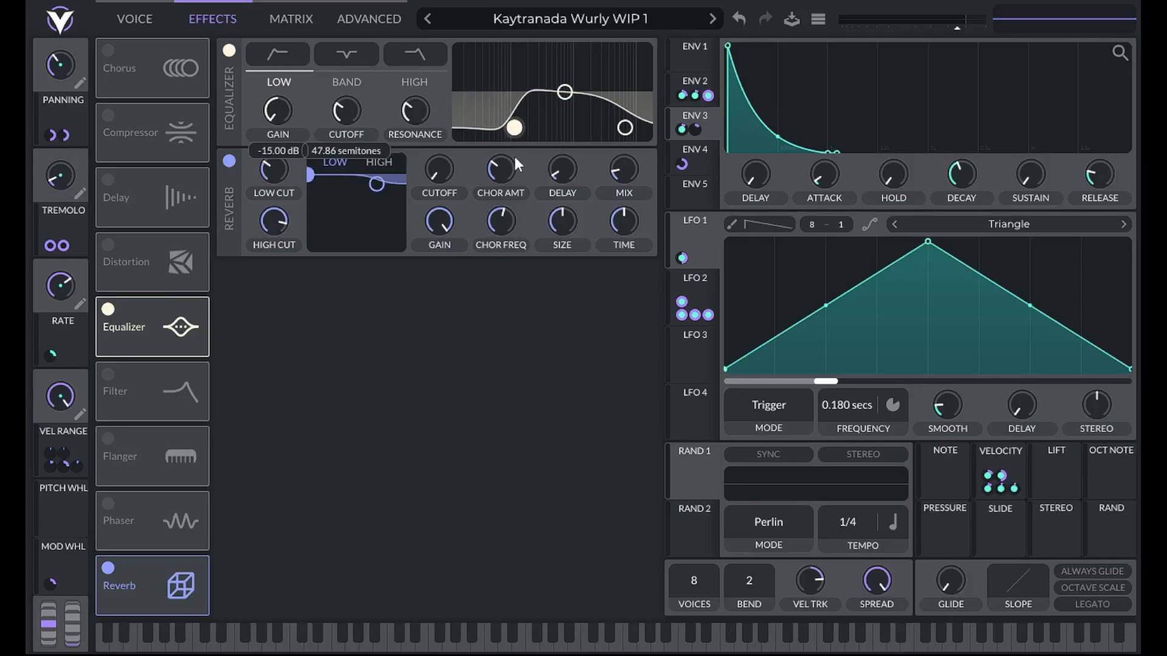
right_click(282, 109)
left_click(305, 133)
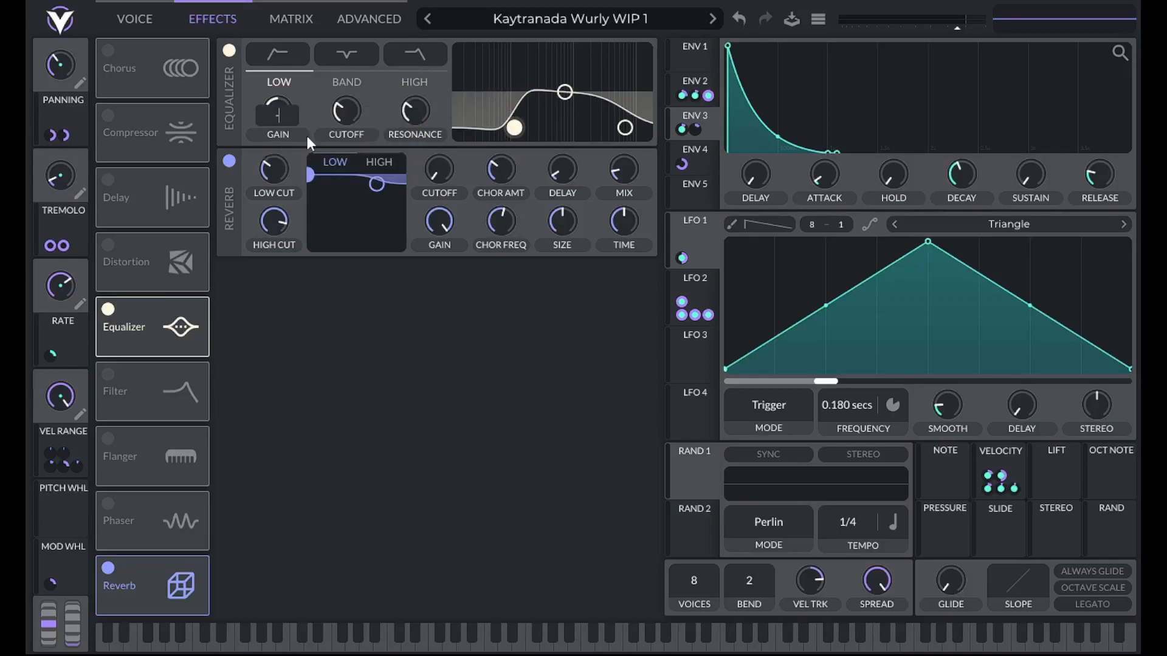
key("Return")
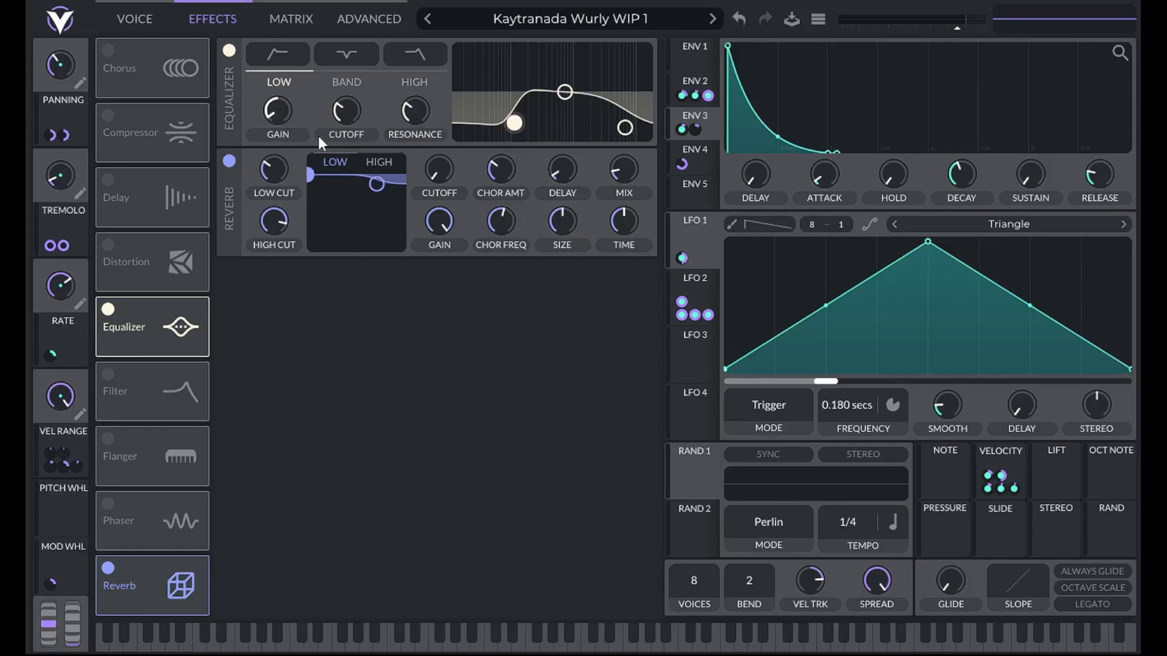
Set the equalizer low band's cutoff to about 57.2 and lower its resonance
right_click(346, 109)
left_click(361, 137)
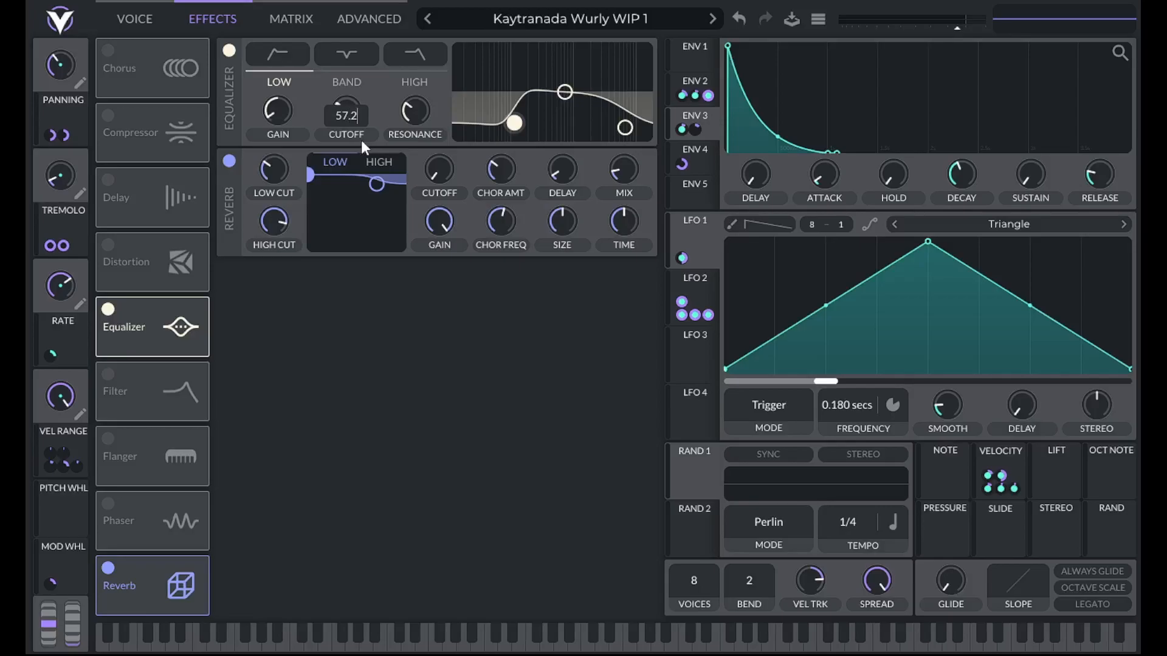
key("Return")
right_click(424, 120)
left_click(442, 141)
key("Return")
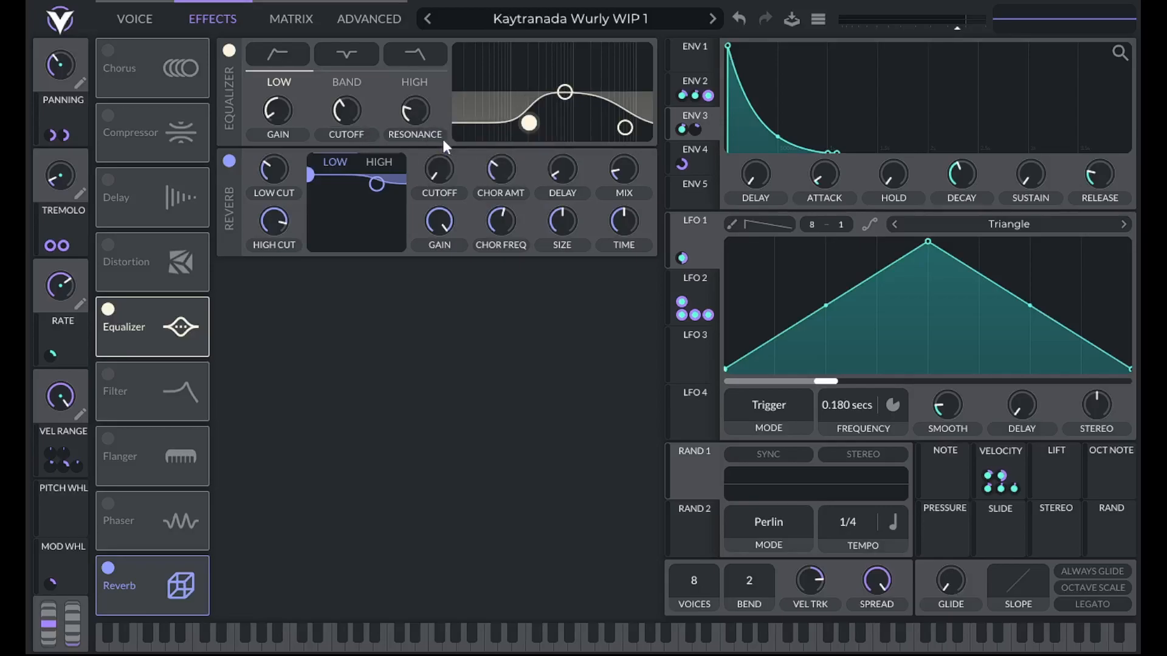
Give the equalizer's middle band a slight boost and fine-tune its gain
mouse_move(564, 91)
left_mouse_down()
mouse_move(547, 100)
mouse_move(582, 75)
left_mouse_up()
right_click(283, 104)
left_click(312, 126)
key("Return")
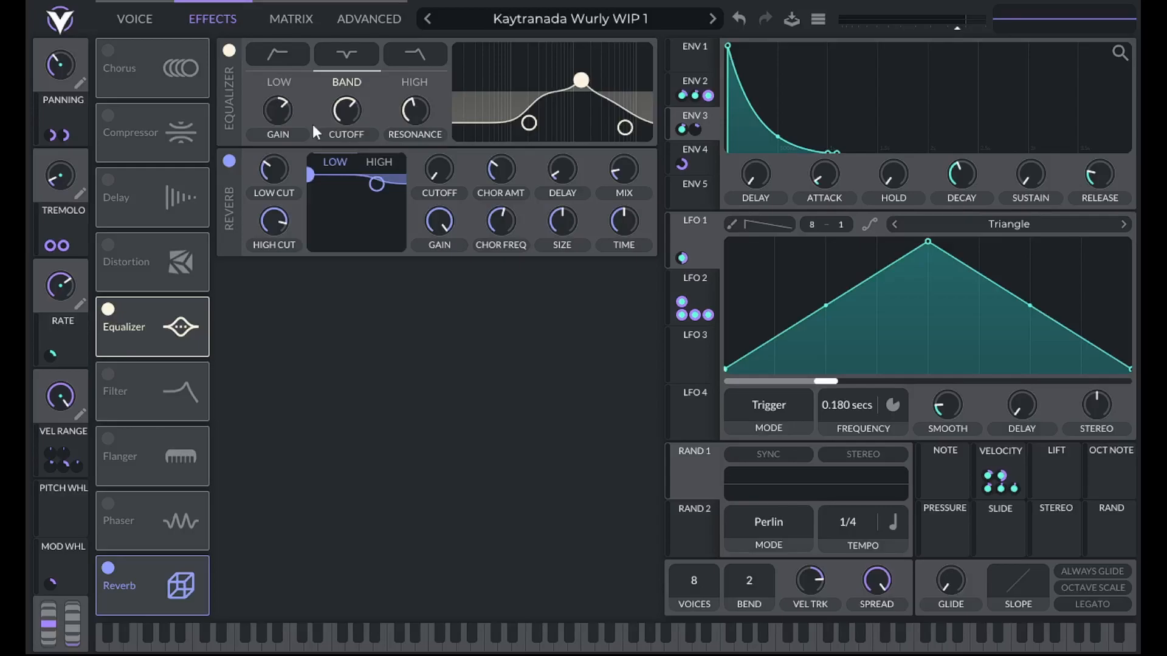
Raise the cutoff of the equalizer's middle band into the upper range and adjust the band's resonance
right_click(354, 104)
left_click(377, 129)
type("1")
key("Return")
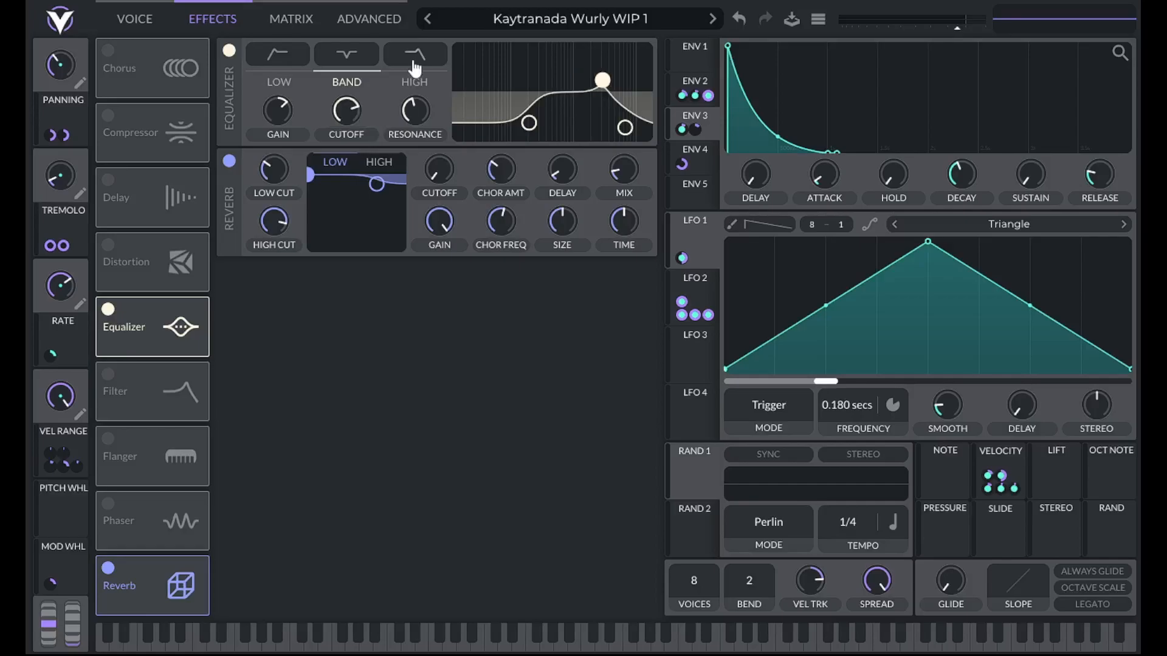
right_click(417, 121)
left_click(435, 146)
type("1")
key("Return")
Set the cutoff of the equalizer's high band to about 121
left_click(618, 125)
right_click(354, 113)
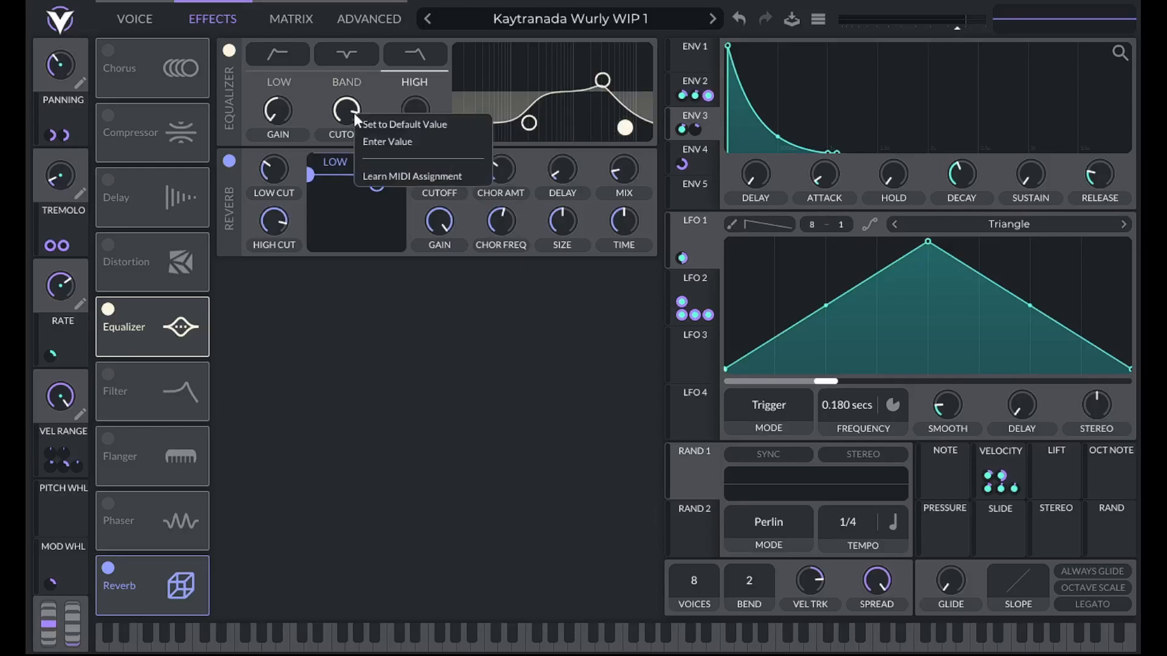
left_click(367, 141)
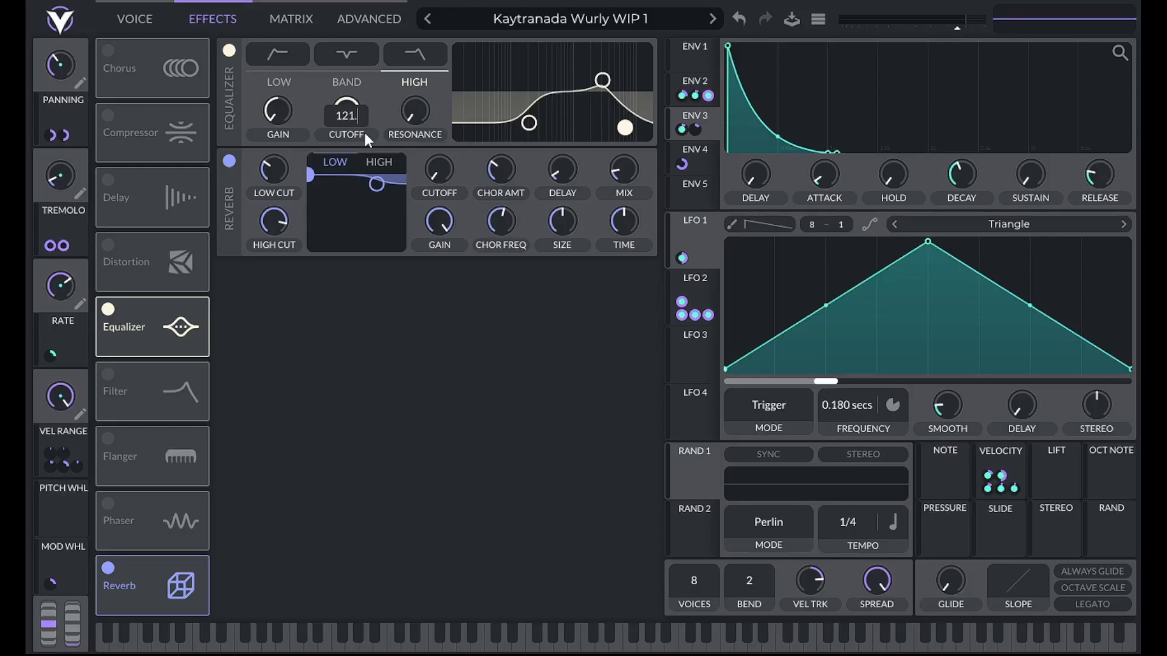
key("Return")
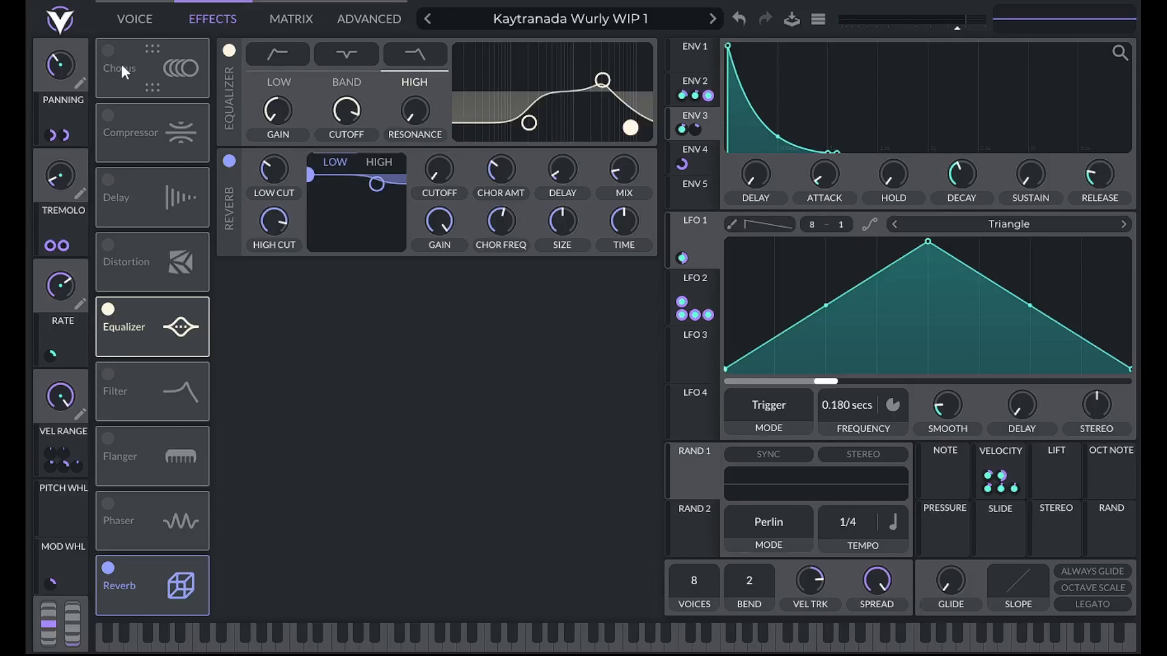
Turn the Panning and Tremolo macros down to their minimum and return to the voice page
left_click_drag(82, 60, 65, 93)
left_click(135, 18)
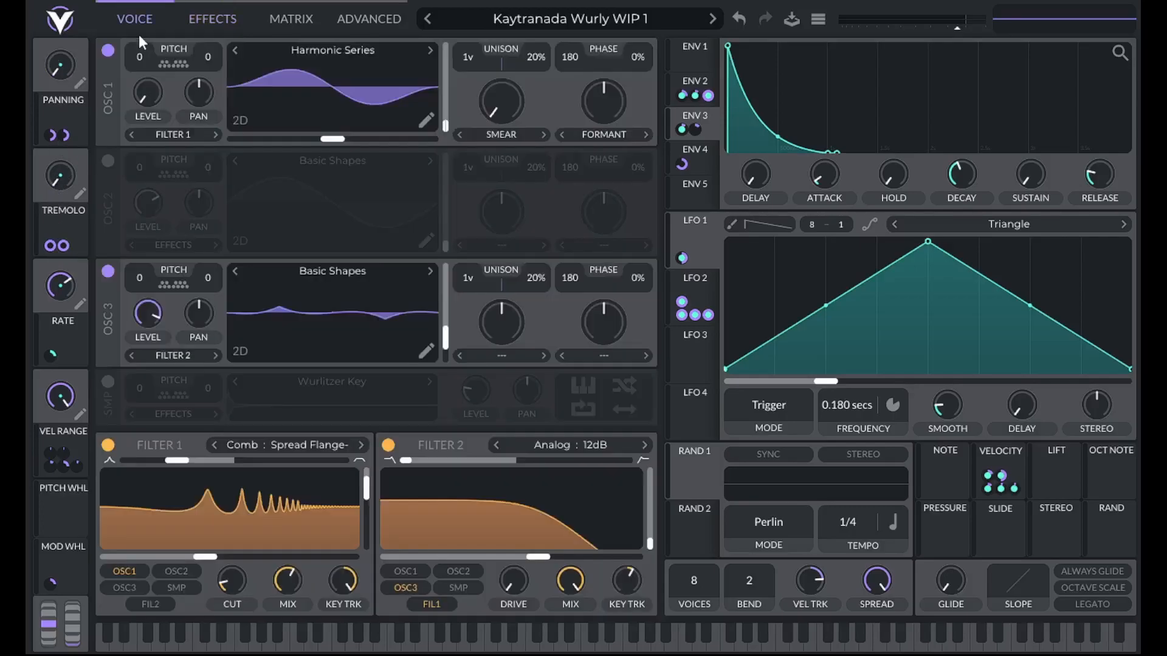
Enable the Chorus effect and set its mix to 25%
left_click(213, 18)
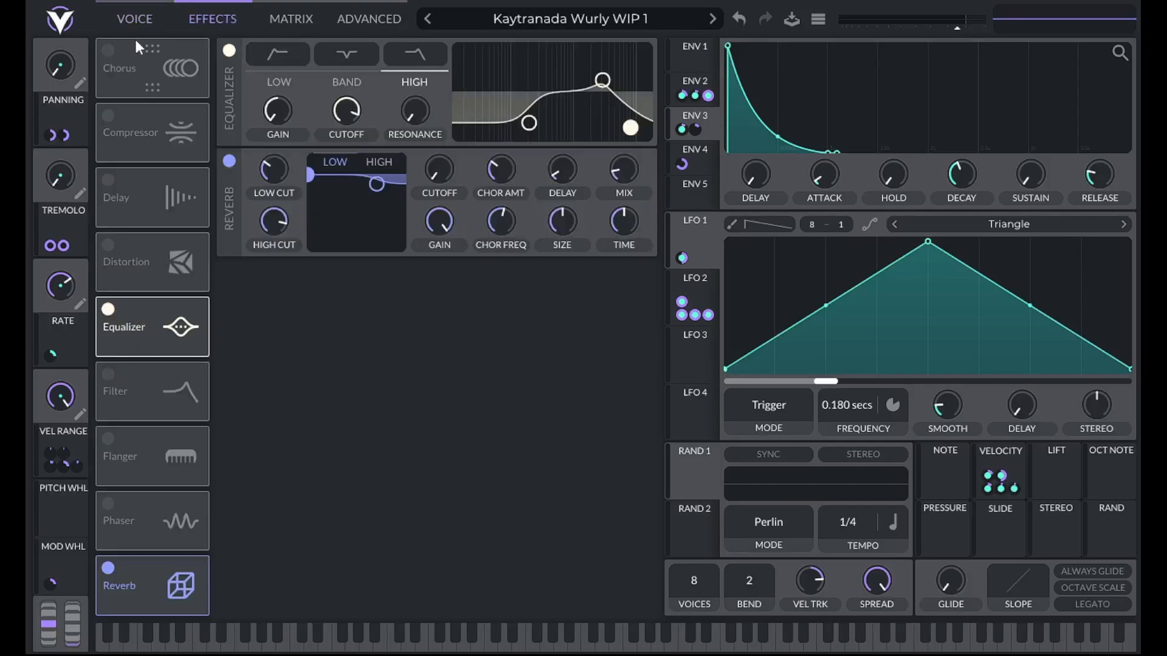
left_click(105, 52)
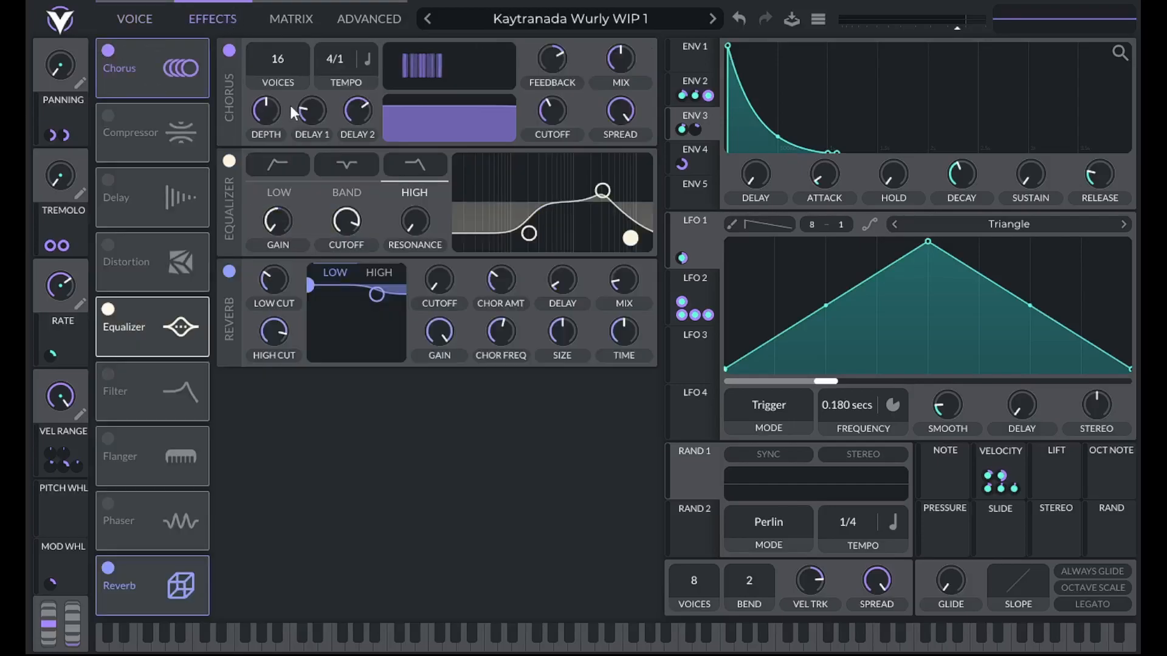
right_click(615, 53)
left_click(626, 84)
type("25")
key("Return")
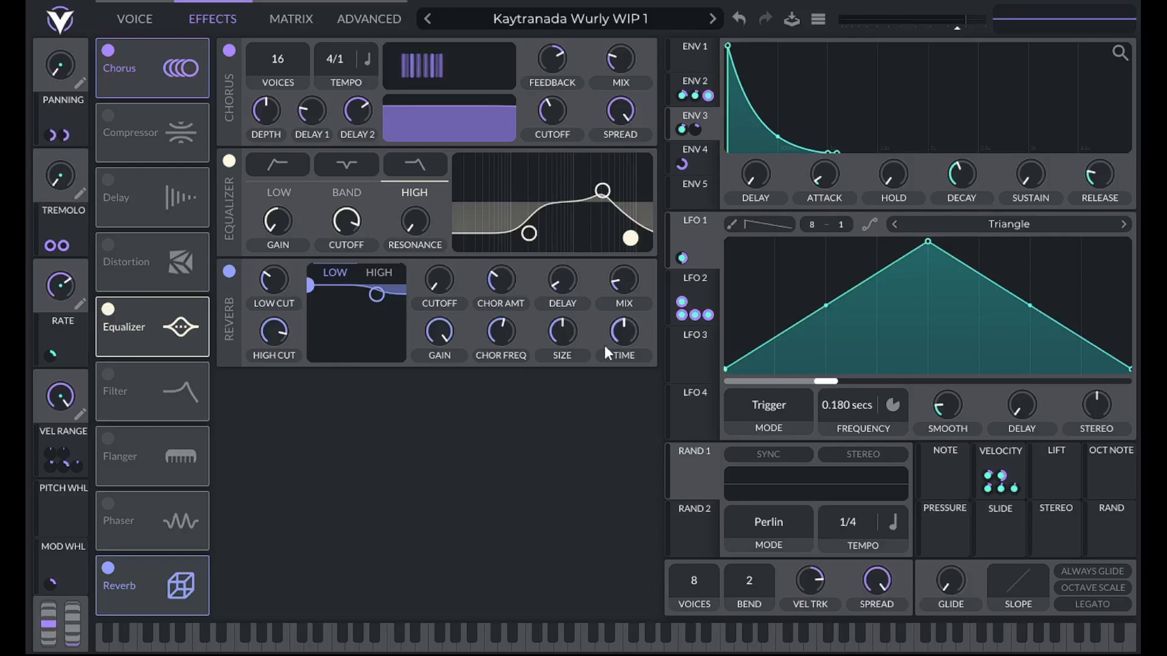
Slightly shorten the reverb's time and slightly reduce its size
mouse_move(617, 332)
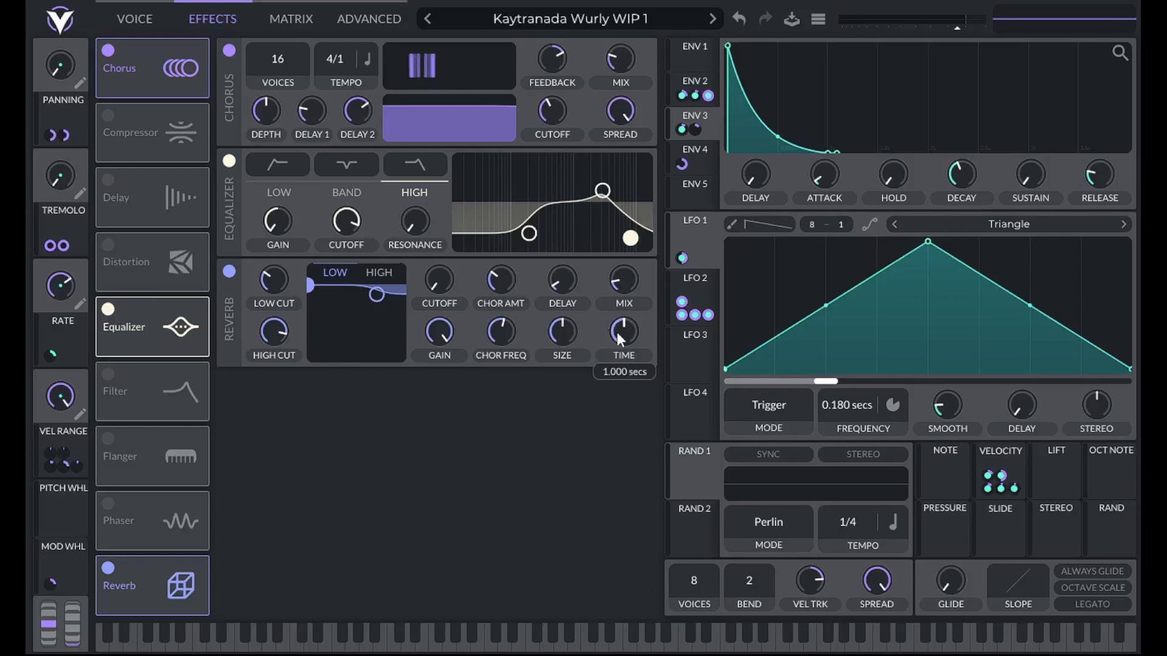
left_click_drag(618, 333, 618, 337)
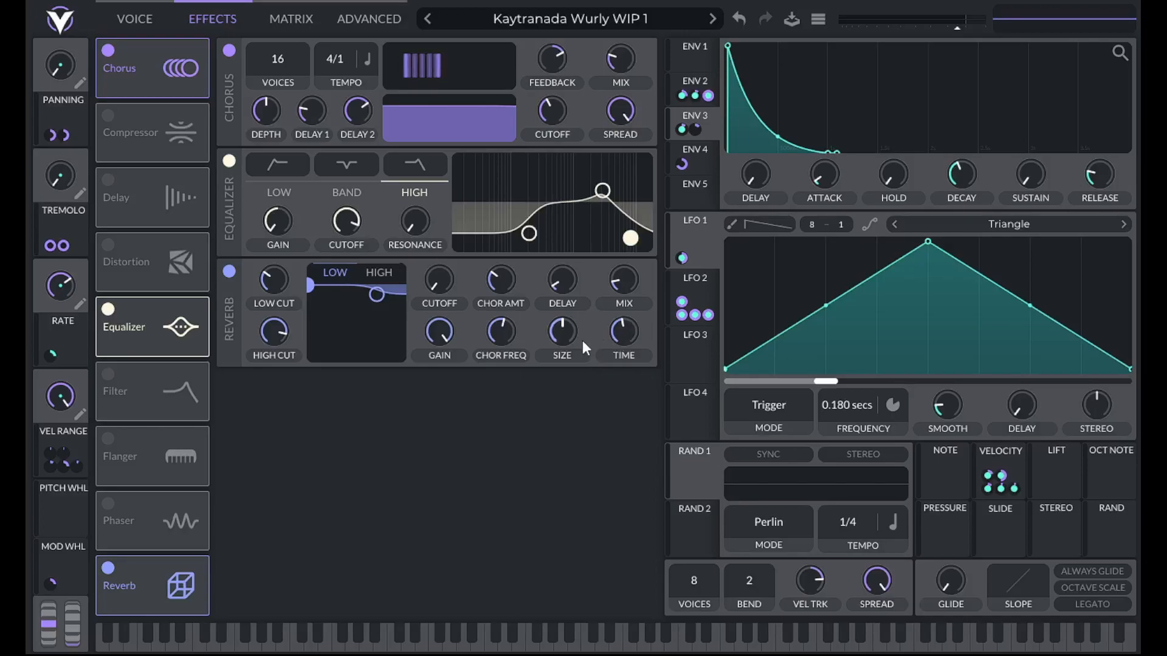
left_click_drag(567, 333, 566, 341)
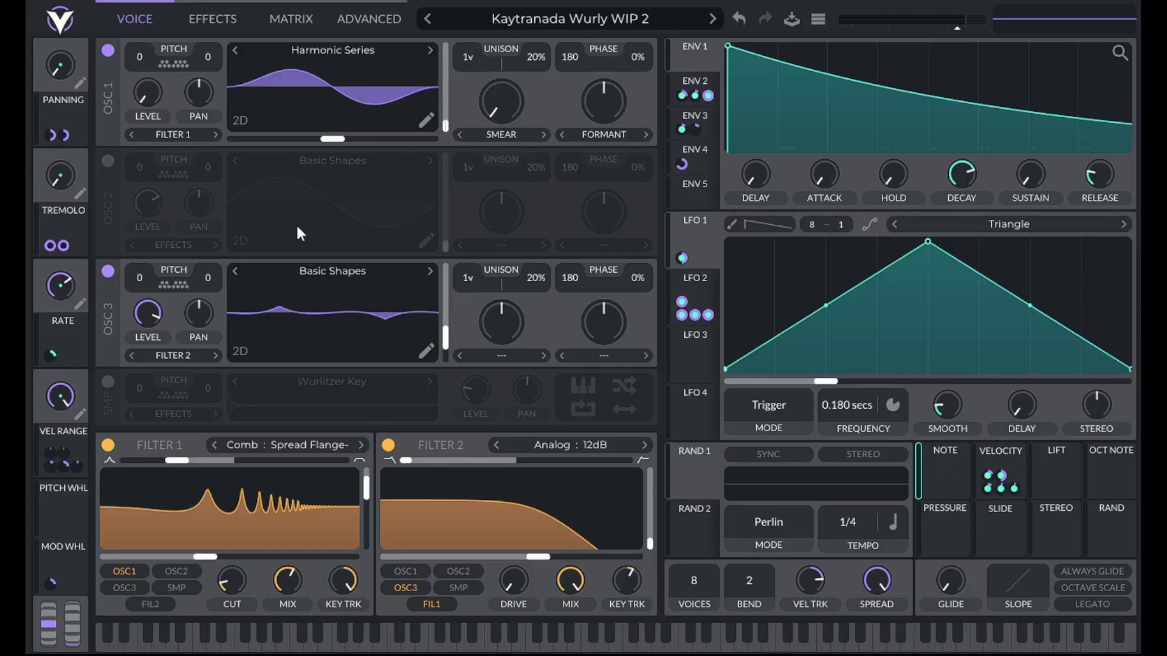
Assign the Note source to the Osc 3 level and set the modulation amount to -.25
mouse_move(502, 155)
left_click_drag(943, 475, 147, 315)
right_click(930, 490)
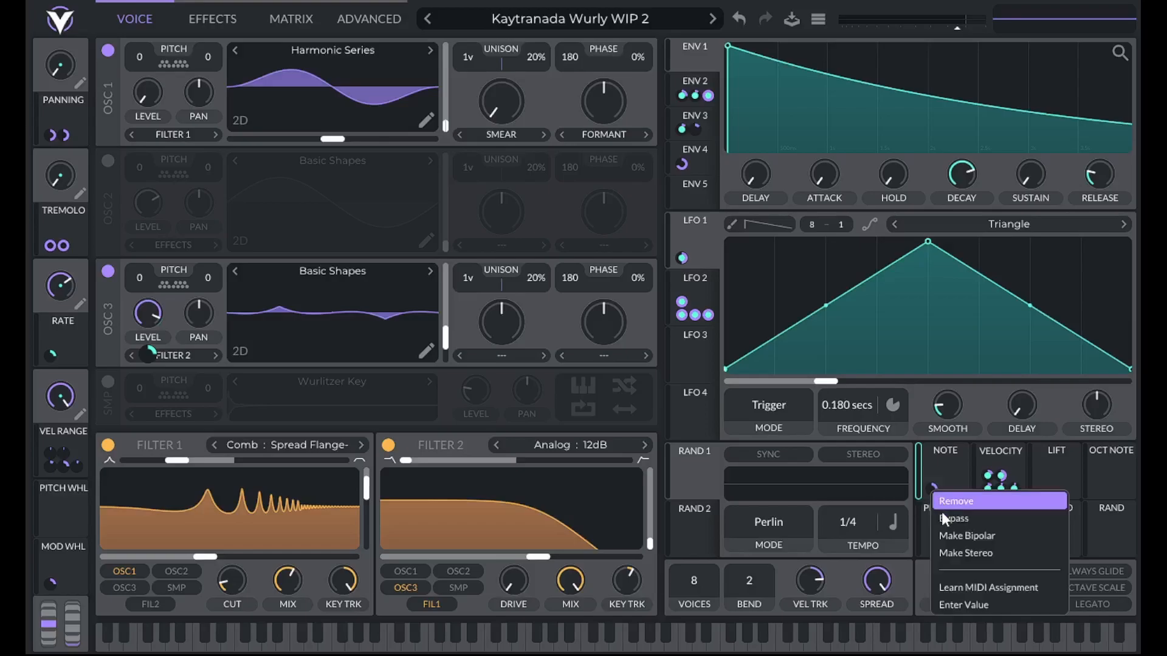
left_click(959, 603)
type("-.25")
key("Return")
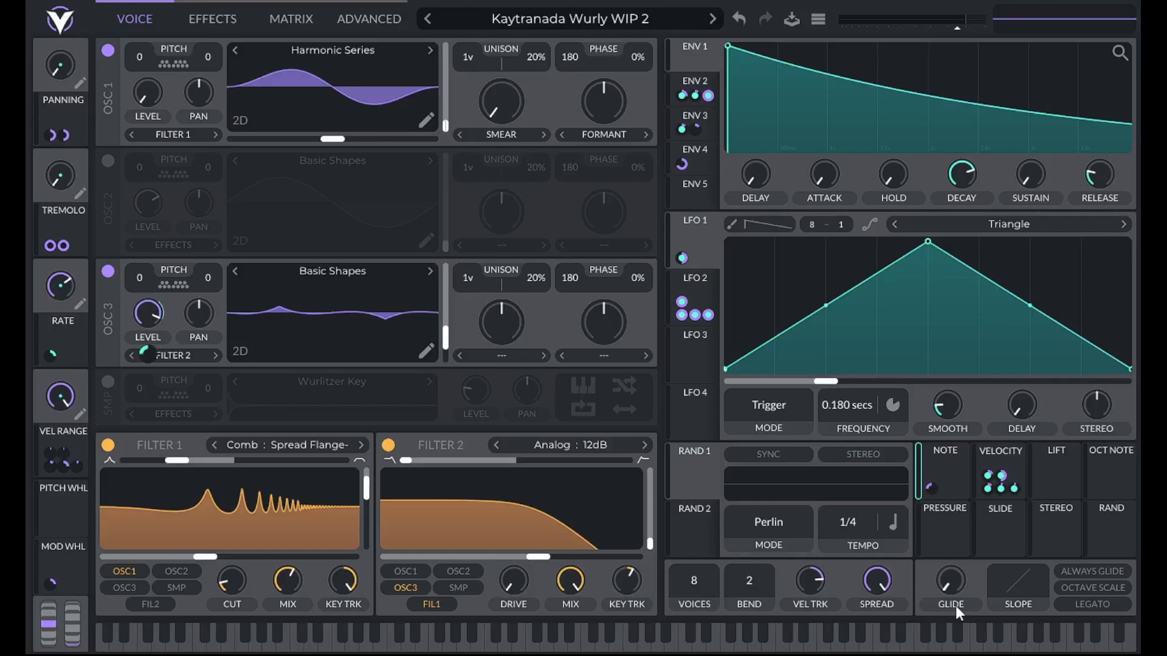
Reshape the Note to Osc 3 Level remap curve: flat at zero up to the middle, rising to full by two-thirds, then flat
left_click(284, 13)
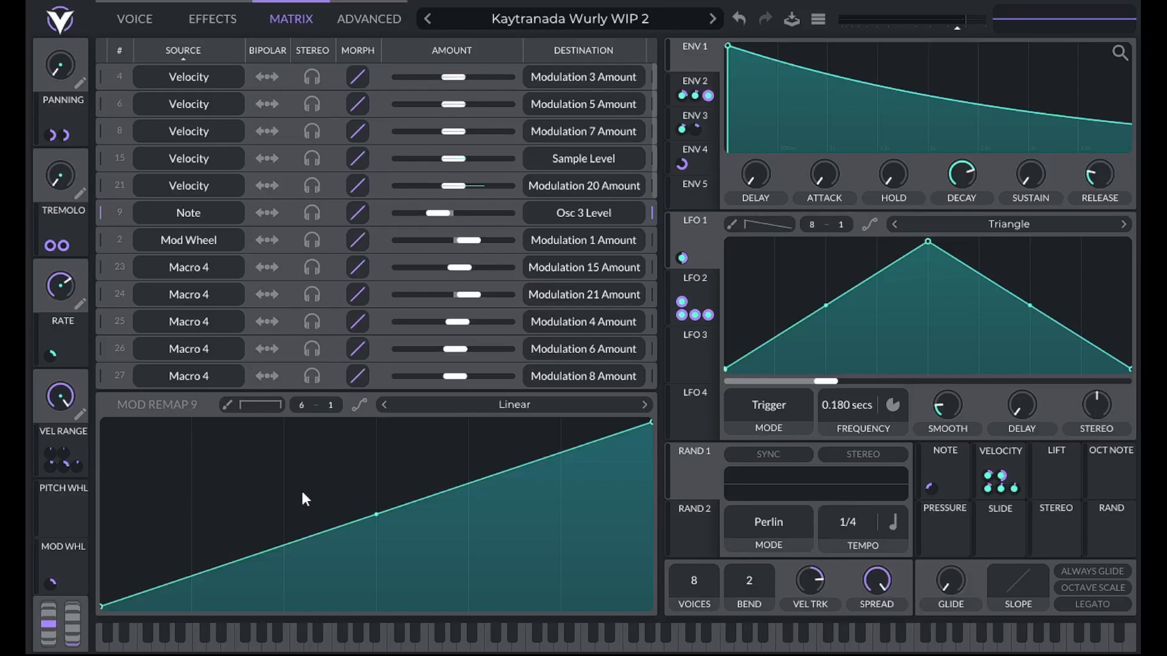
scroll(303, 428, "up", 1)
left_click_drag(406, 501, 375, 616)
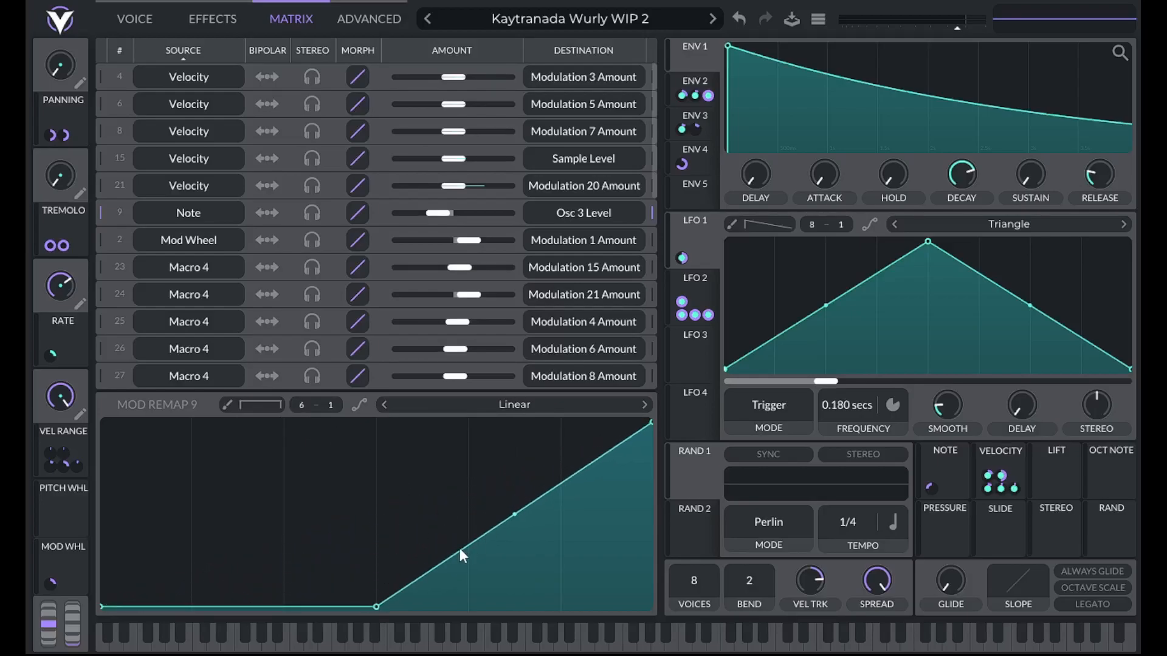
double_click(487, 537)
left_click_drag(488, 536, 459, 416)
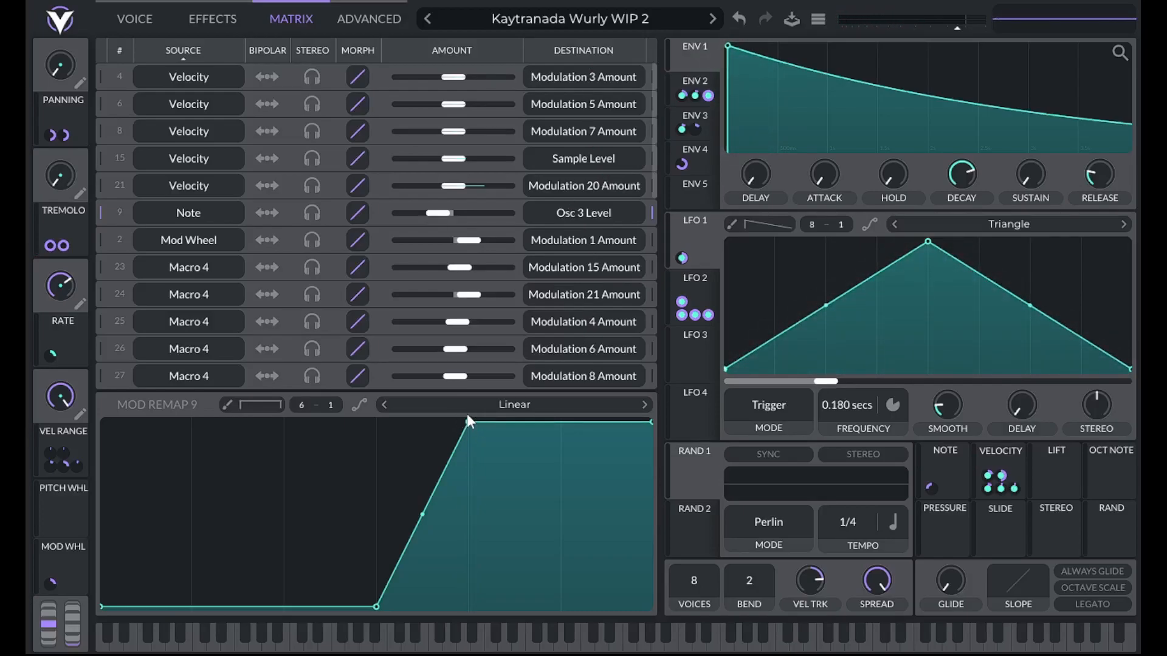
Examine the modulation targets of Env 2, Env 3 and the Vel Range macro on the voice page and in the number-sorted matrix
left_click(145, 20)
mouse_move(490, 79)
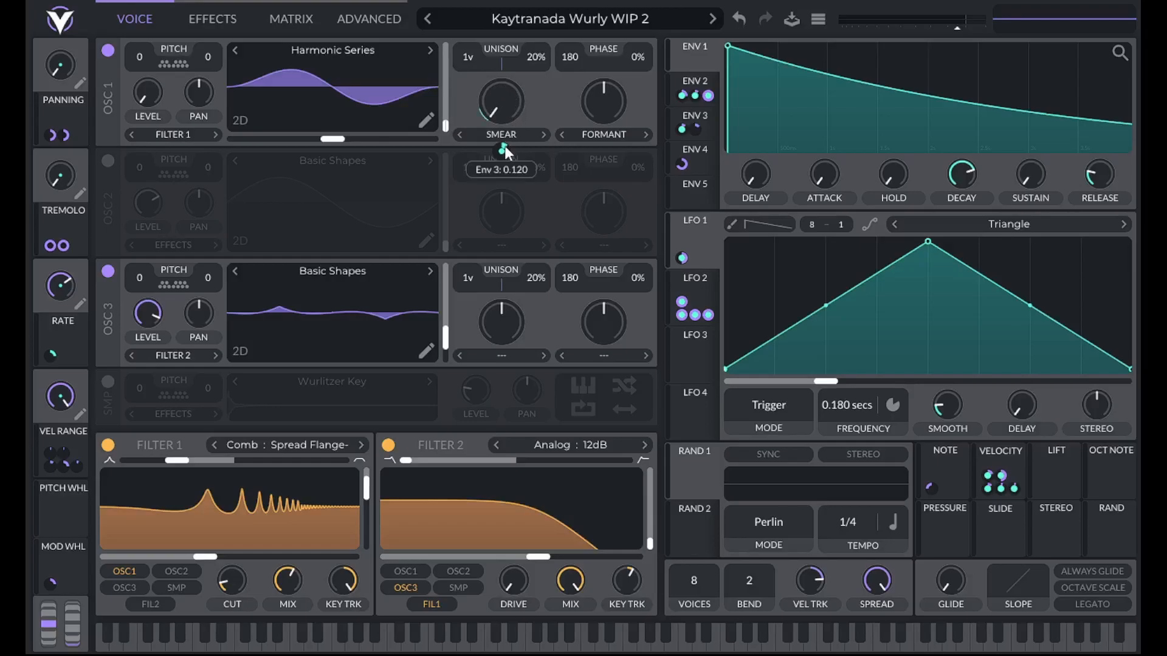
left_click(709, 113)
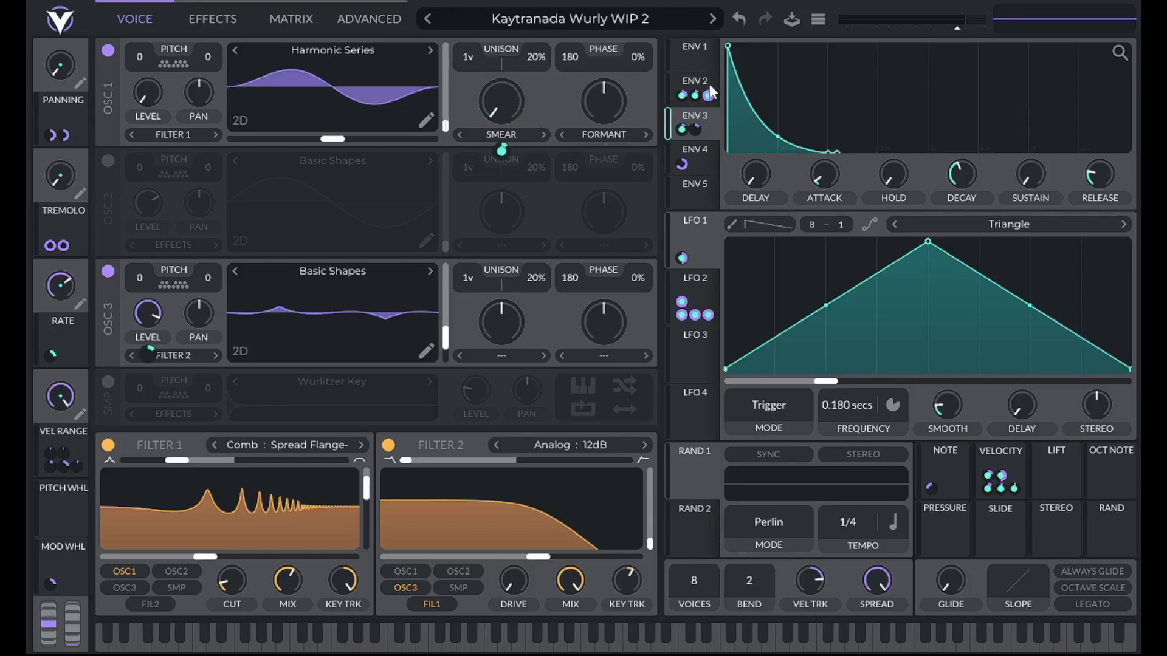
left_click(709, 86)
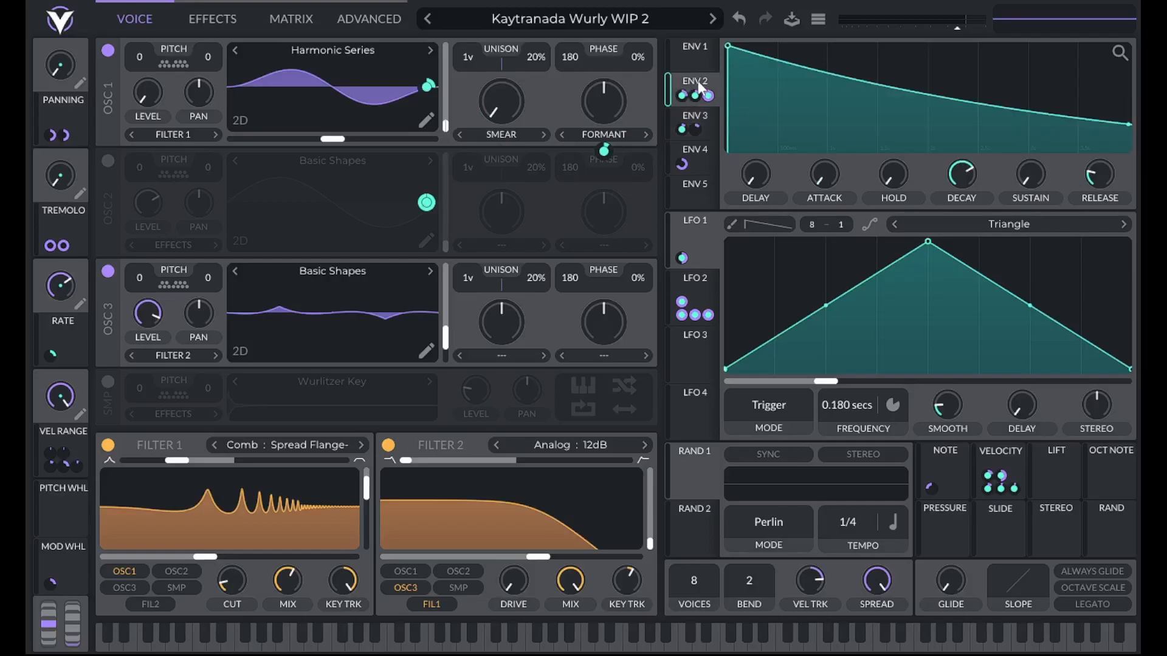
mouse_move(707, 97)
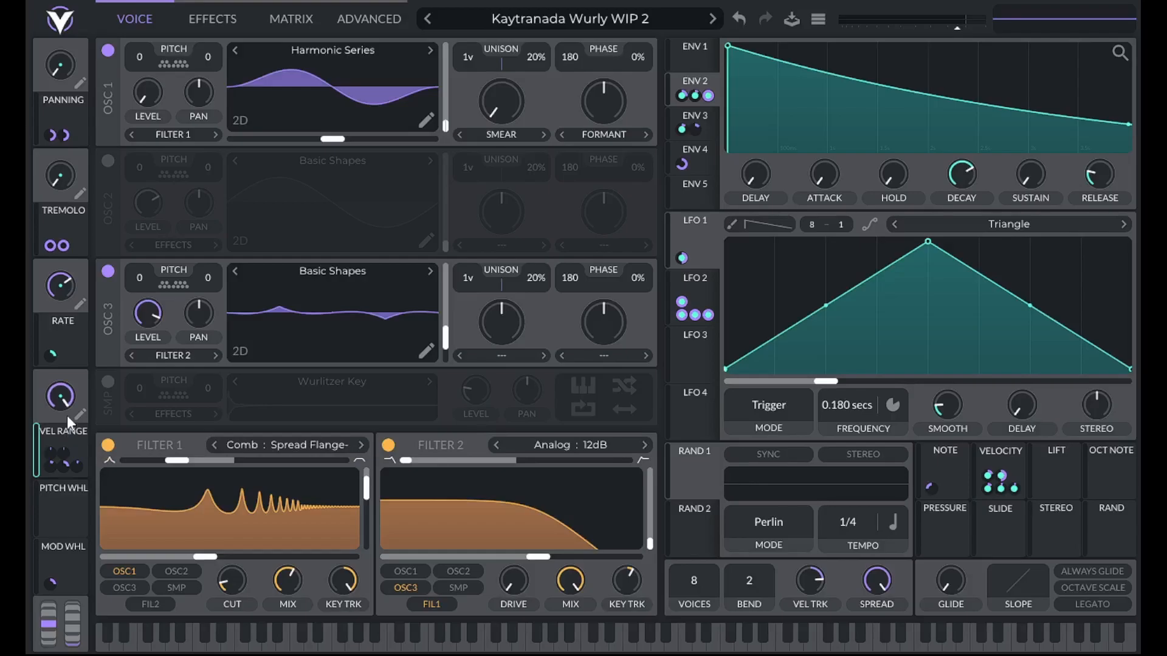
left_click(275, 15)
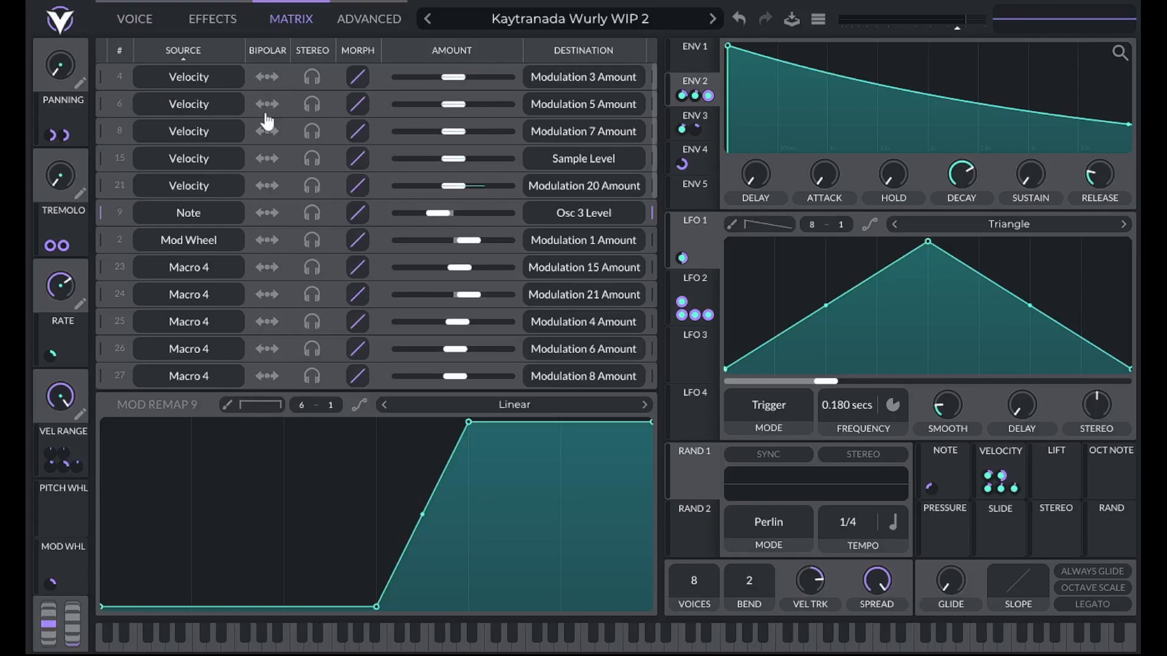
scroll(215, 231, "down", 2)
scroll(215, 232, "up", 2)
left_click(121, 50)
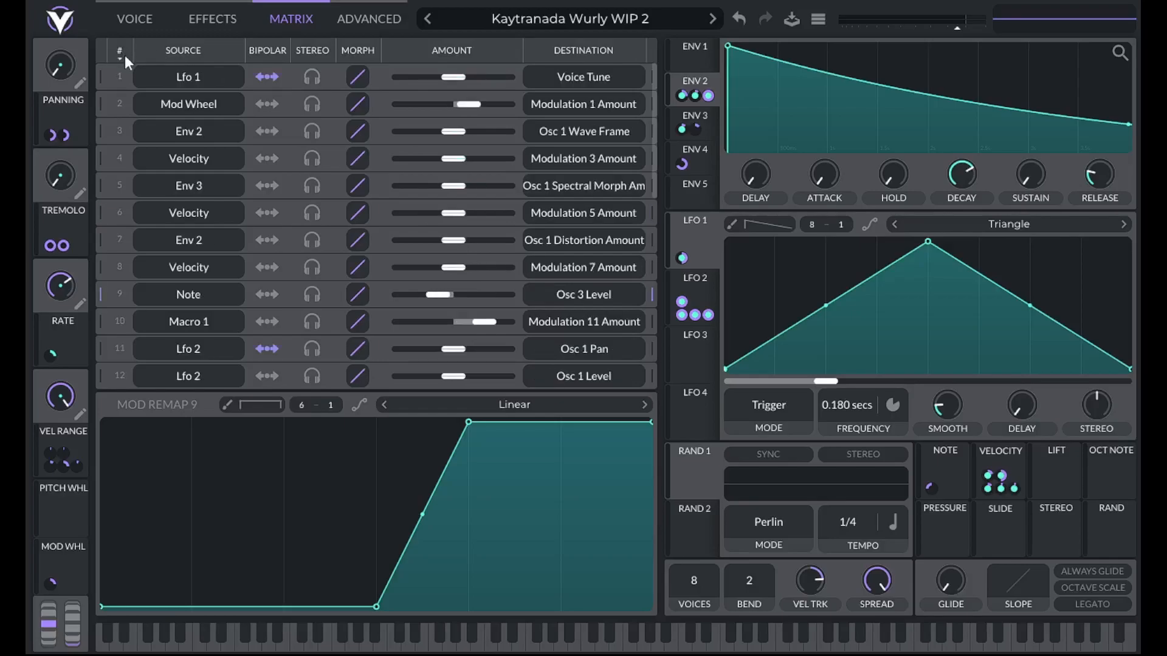
left_click(121, 52)
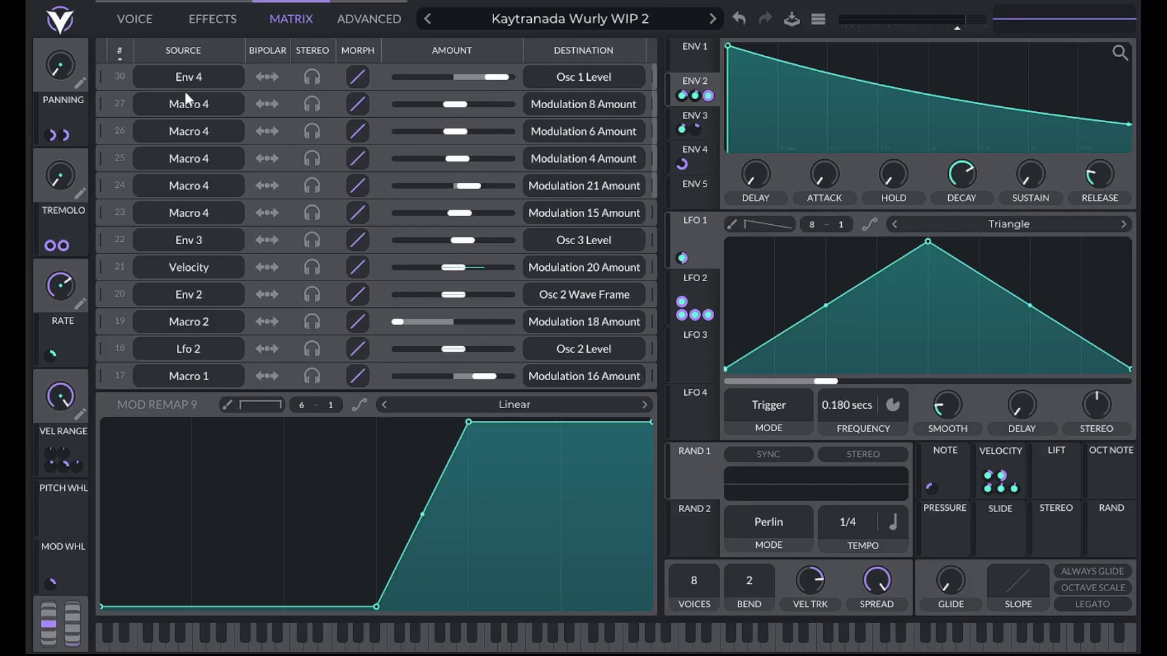
Assign the Note source to the Vel Range macro's modulations that control Modulation 4 Amount and Modulation 6 Amount
left_click(139, 18)
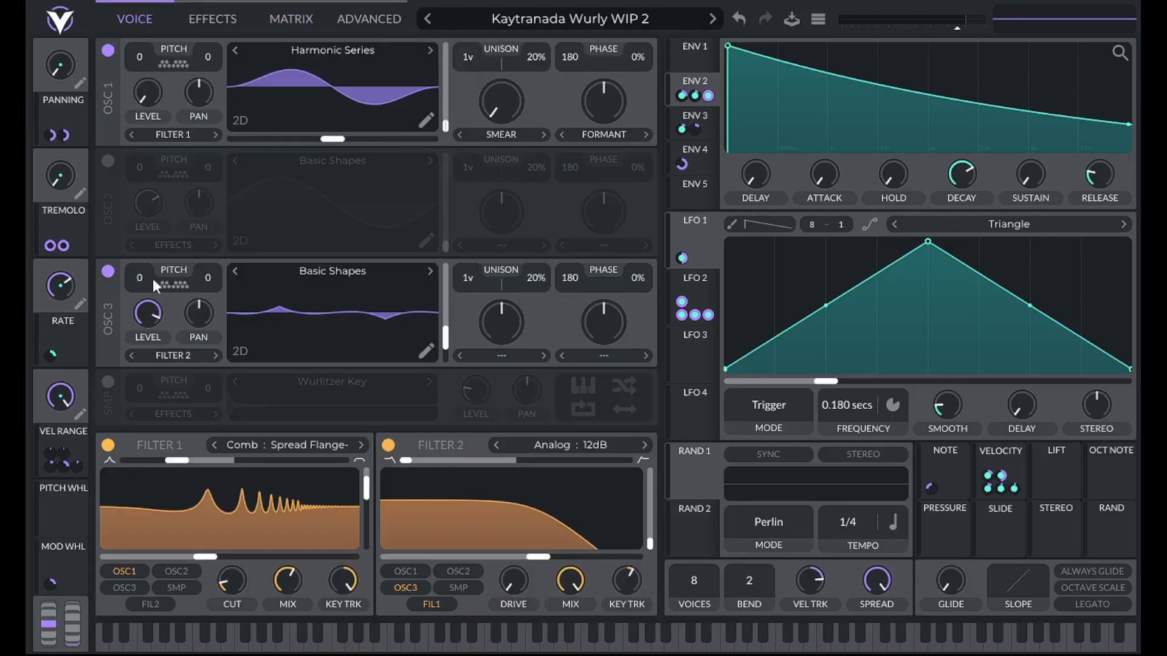
mouse_move(73, 466)
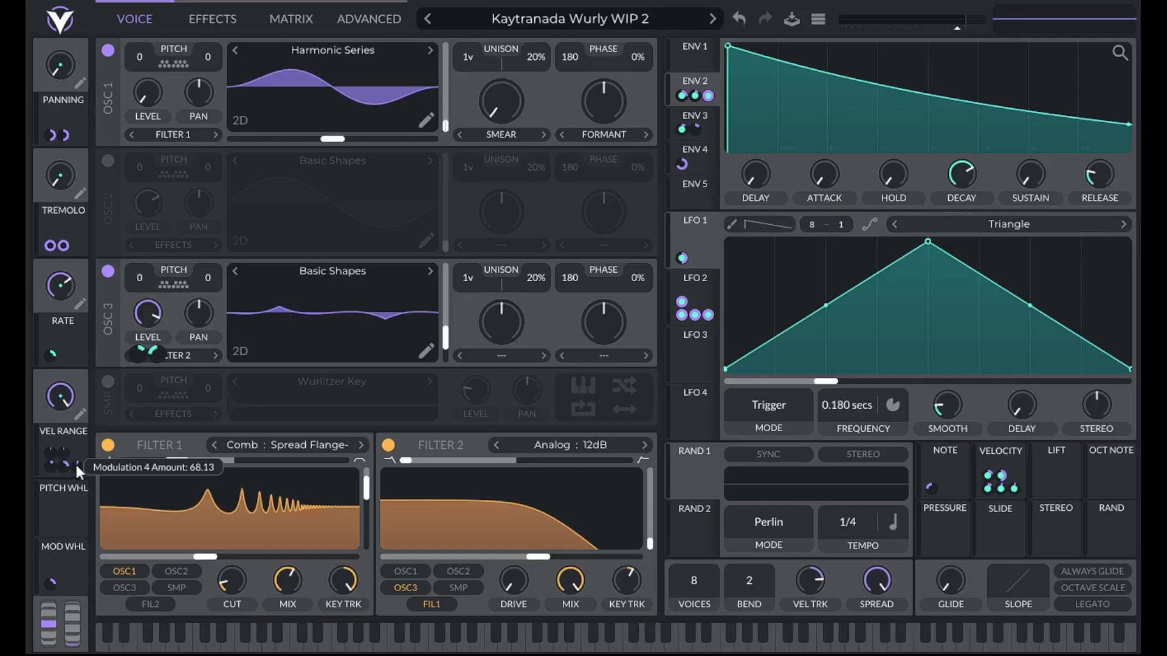
mouse_move(51, 451)
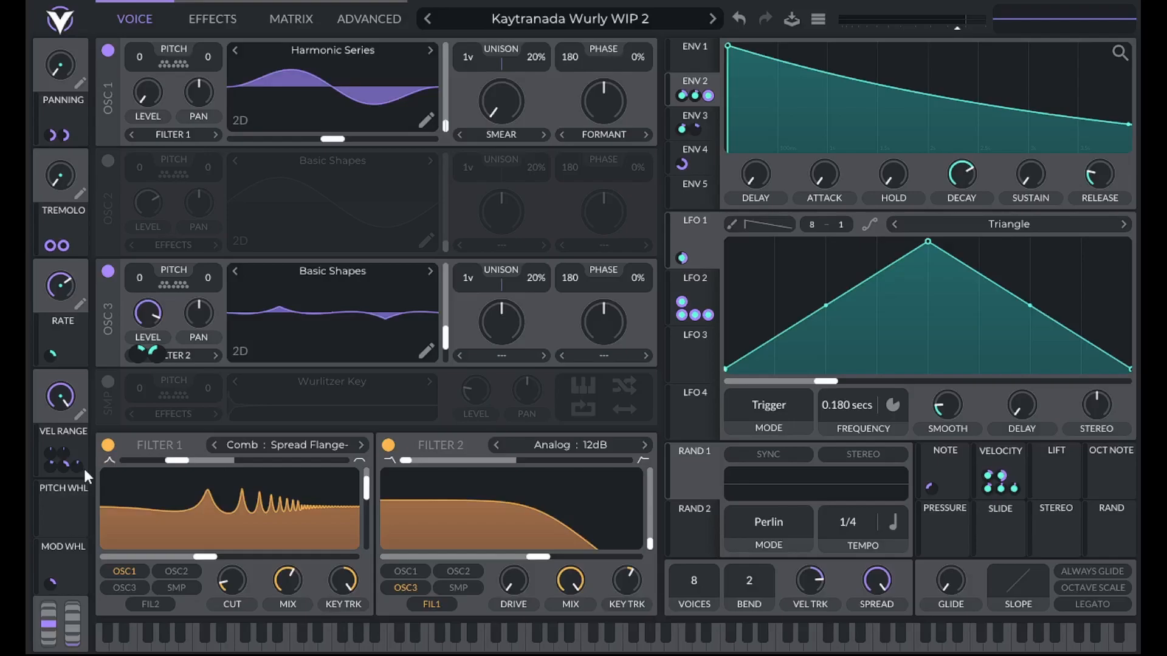
left_click_drag(944, 473, 51, 455)
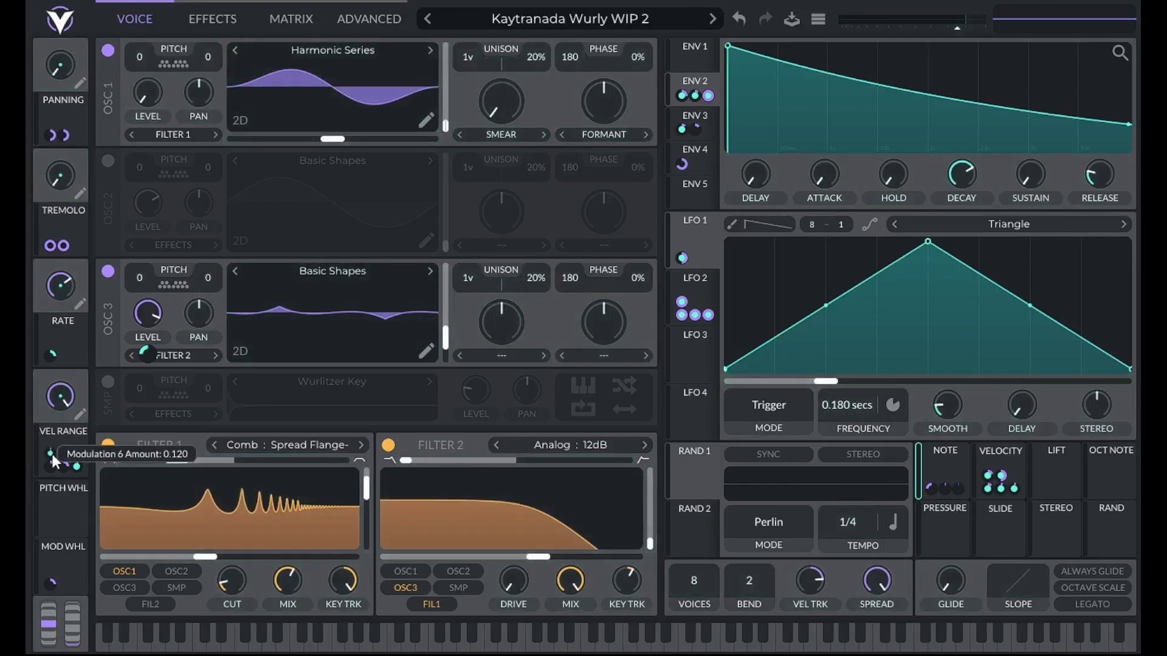
Sort the modulation matrix by source and copy the remap curve of the Note to Osc 3 Level modulation
left_click(292, 21)
left_click(192, 50)
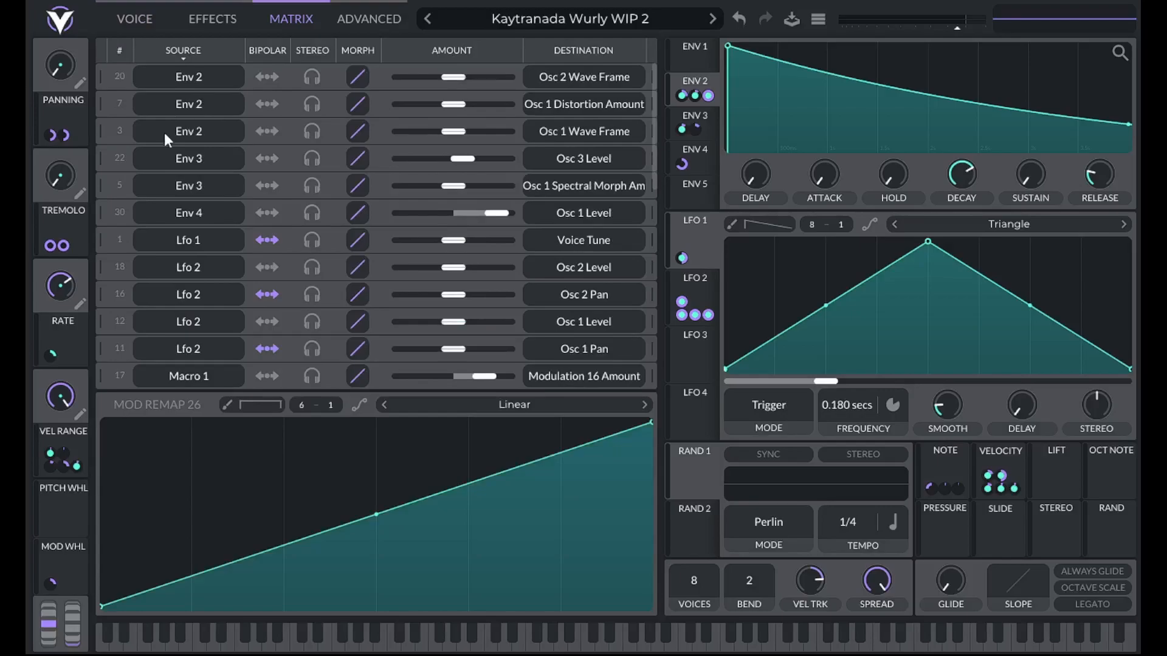
scroll(141, 190, "down", 10)
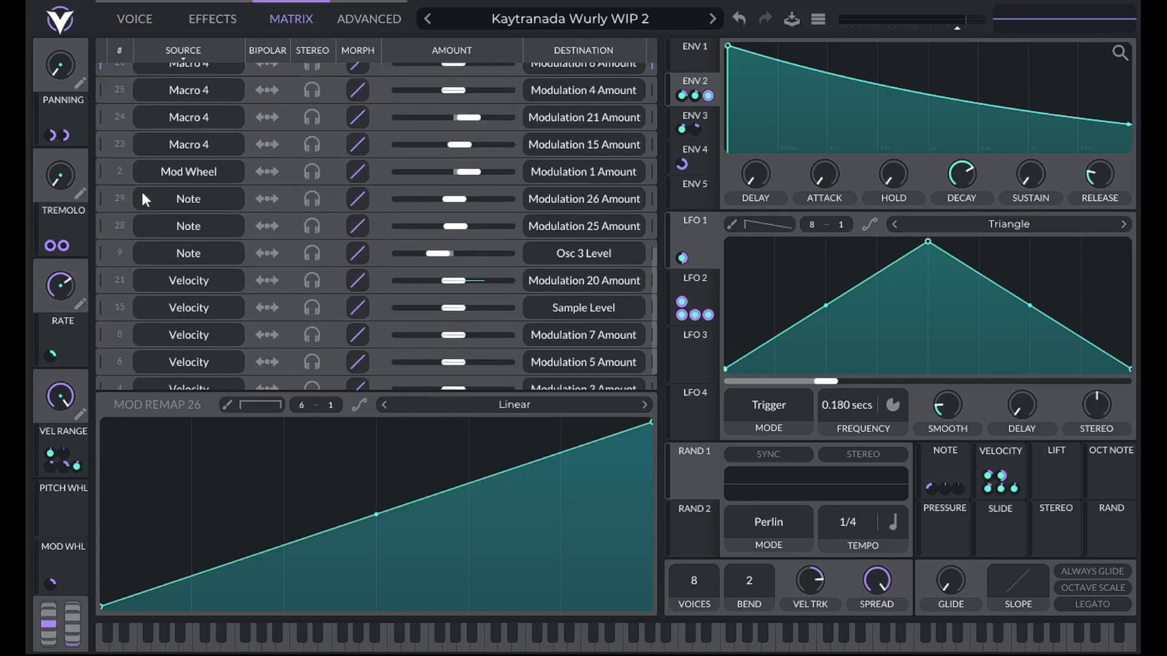
left_click(103, 200)
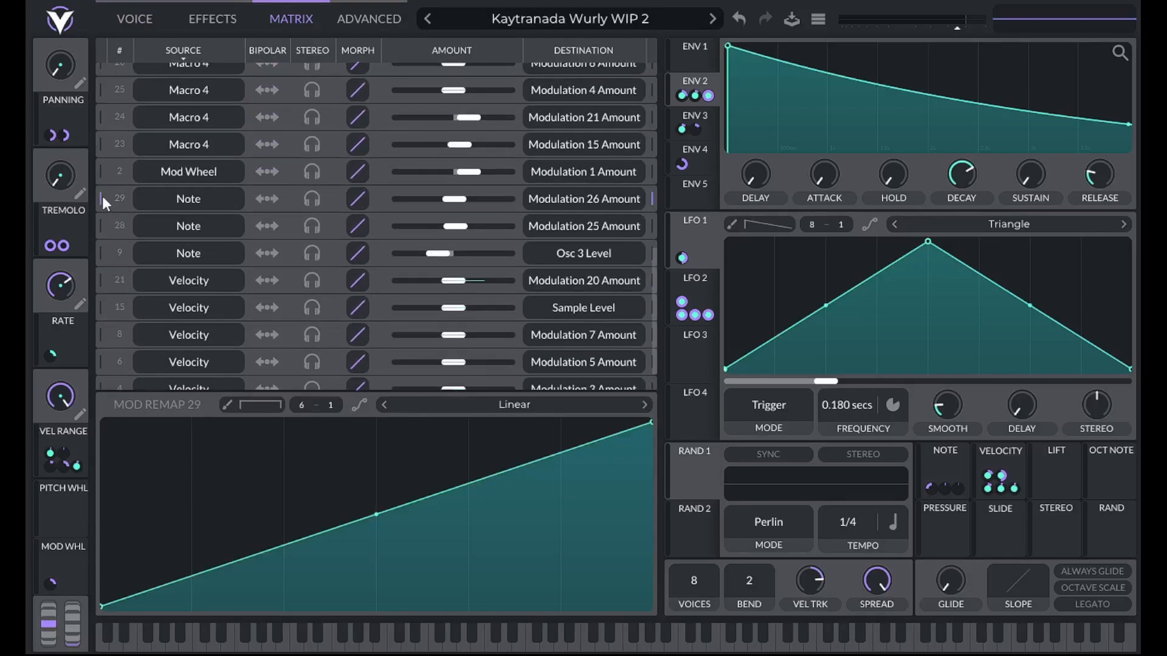
left_click(105, 249)
right_click(310, 477)
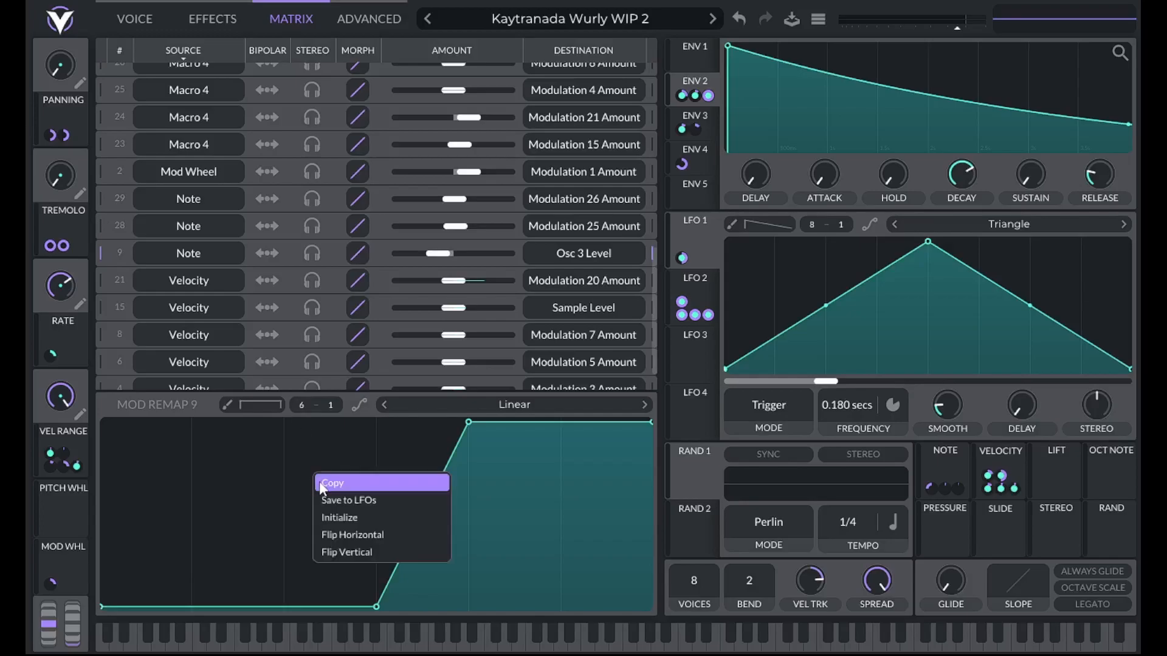
left_click(319, 483)
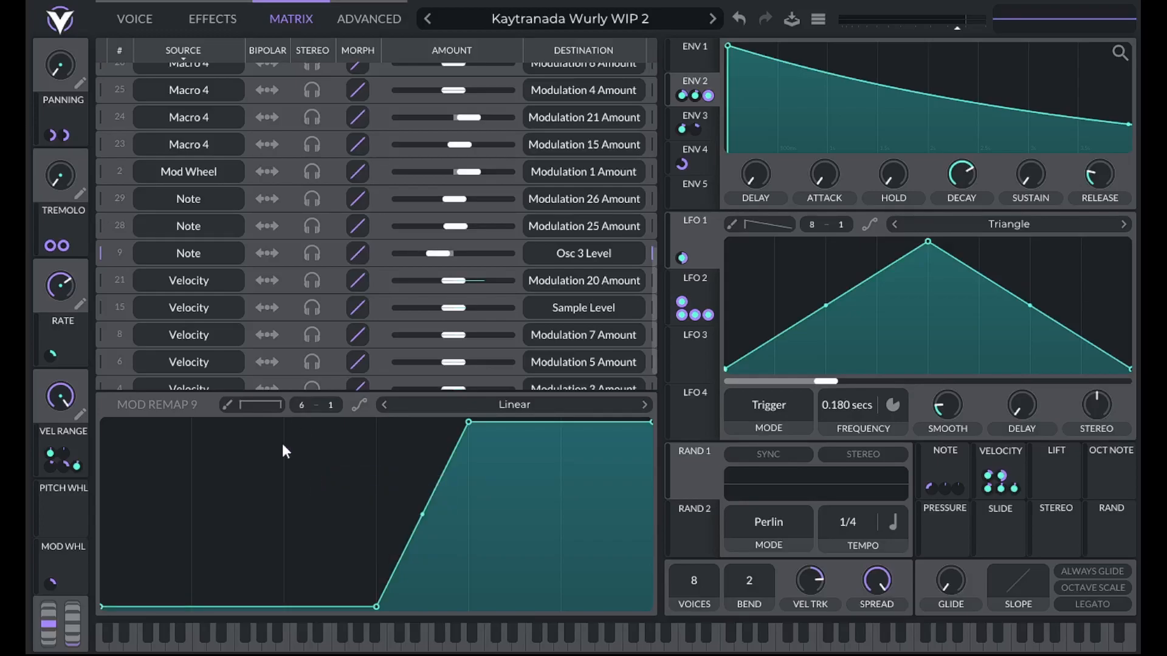
Paste the remap curve onto the Note to Modulation 25 Amount row and invert it vertically so it falls from full to zero
left_click(97, 225)
right_click(335, 455)
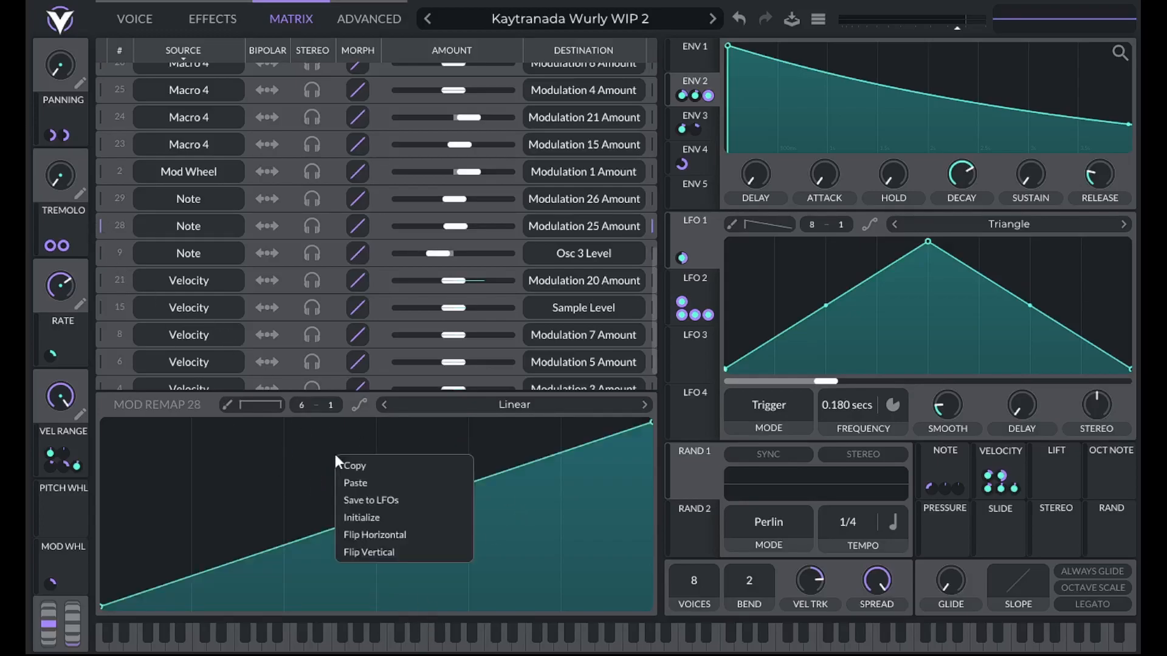
left_click(350, 485)
left_click_drag(375, 606, 384, 418)
left_click_drag(101, 607, 101, 422)
left_click_drag(472, 423, 480, 618)
left_click_drag(647, 423, 667, 648)
Copy the inverted remap curve to the Note to Modulation 26 Amount row
right_click(223, 459)
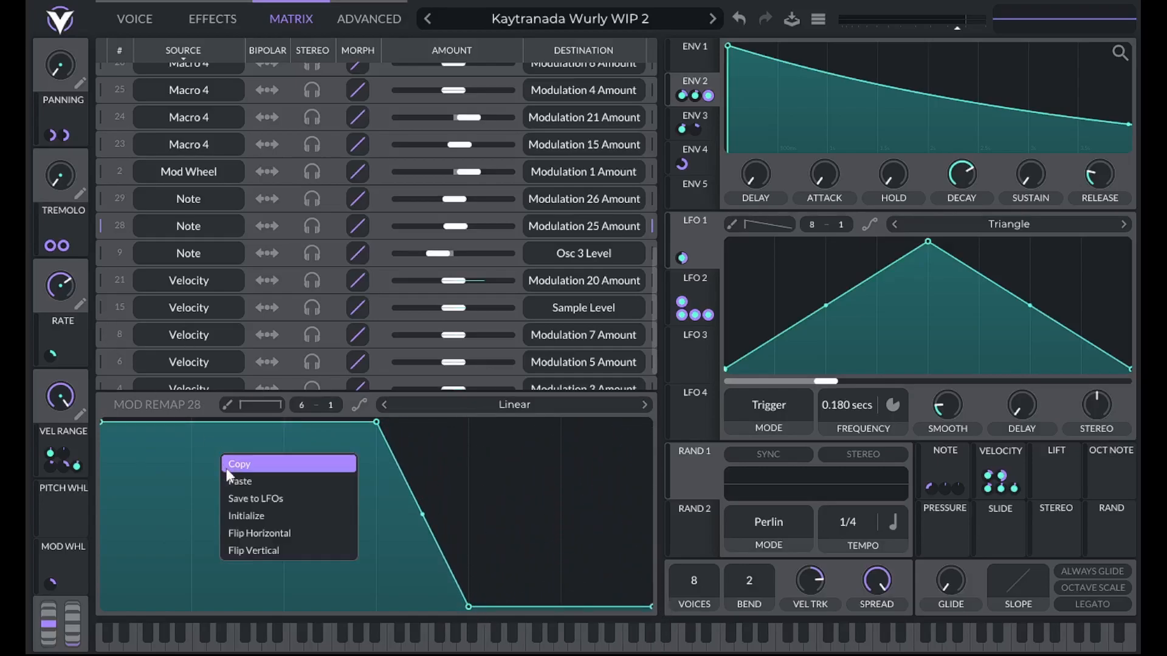
left_click(226, 471)
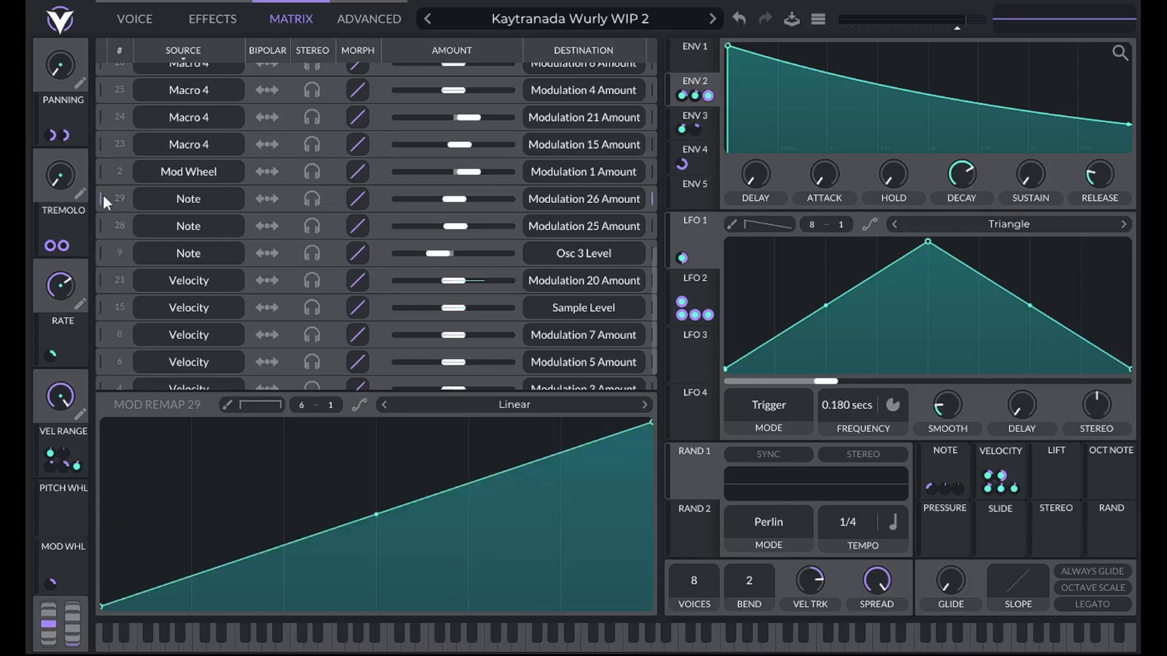
right_click(342, 461)
left_click(361, 484)
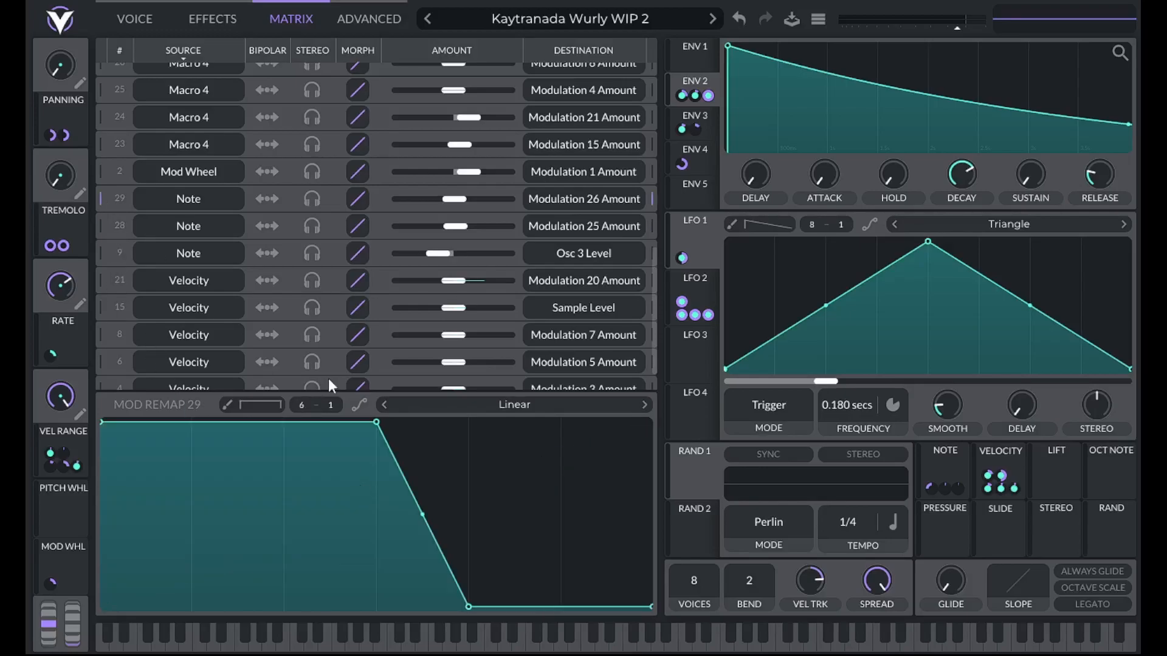